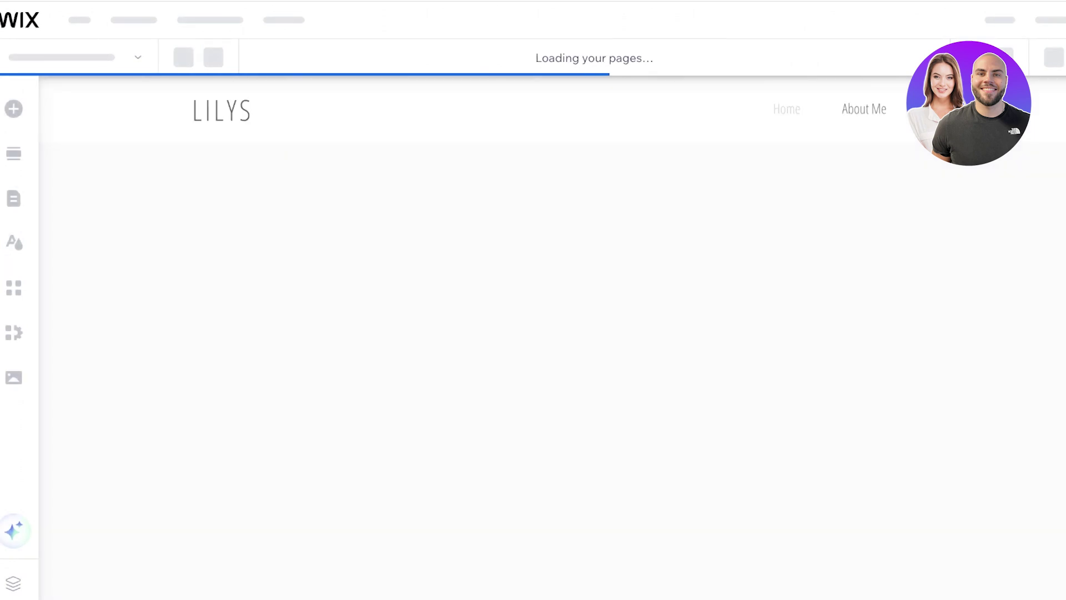
scroll(667, 561, down, 2)
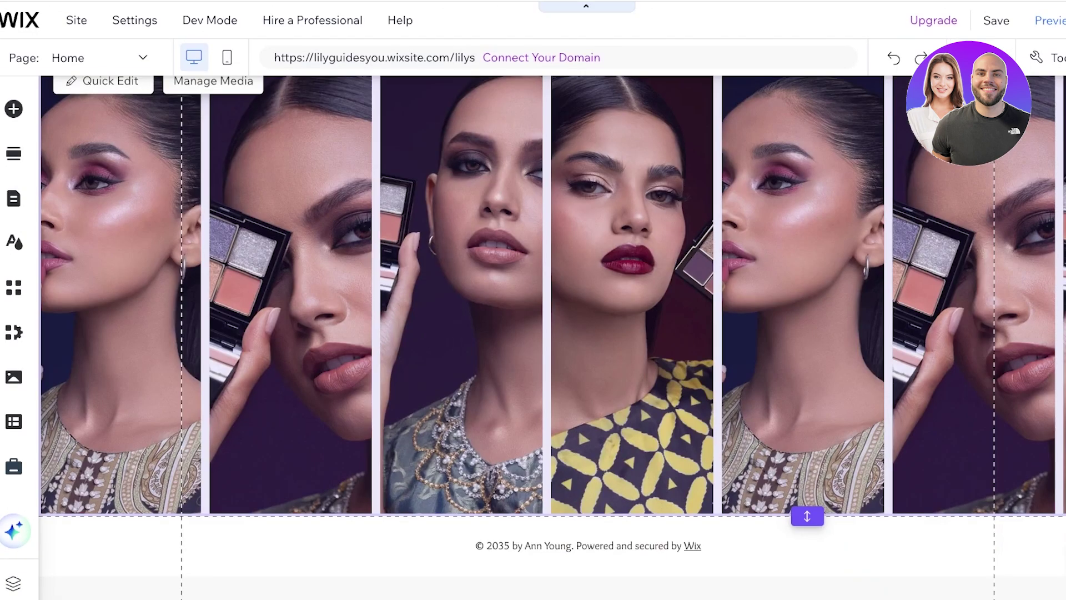
scroll(553, 337, up, 1)
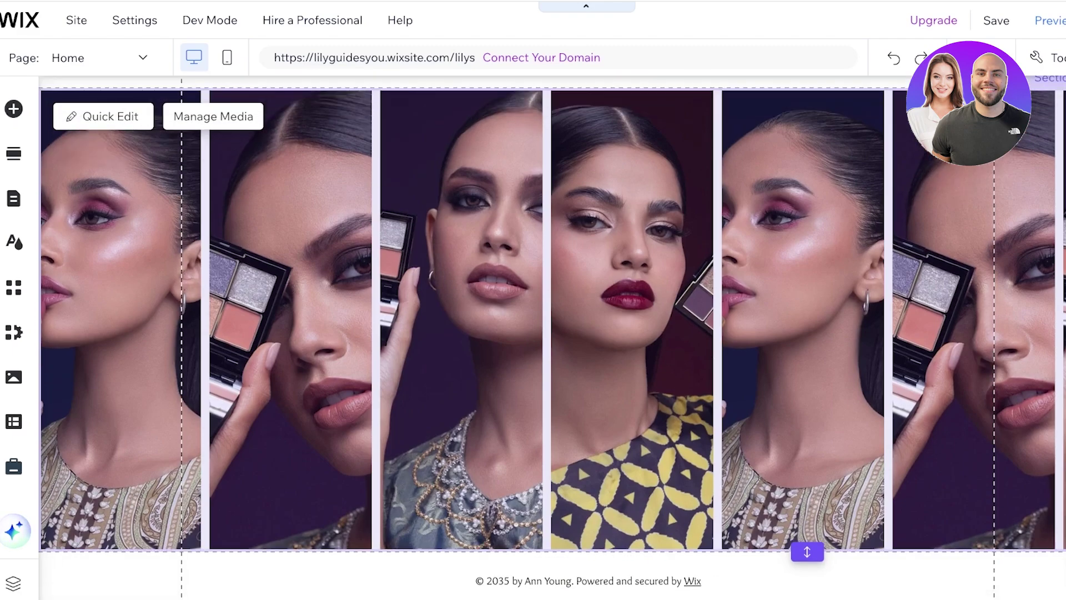
scroll(667, 564, up, 2)
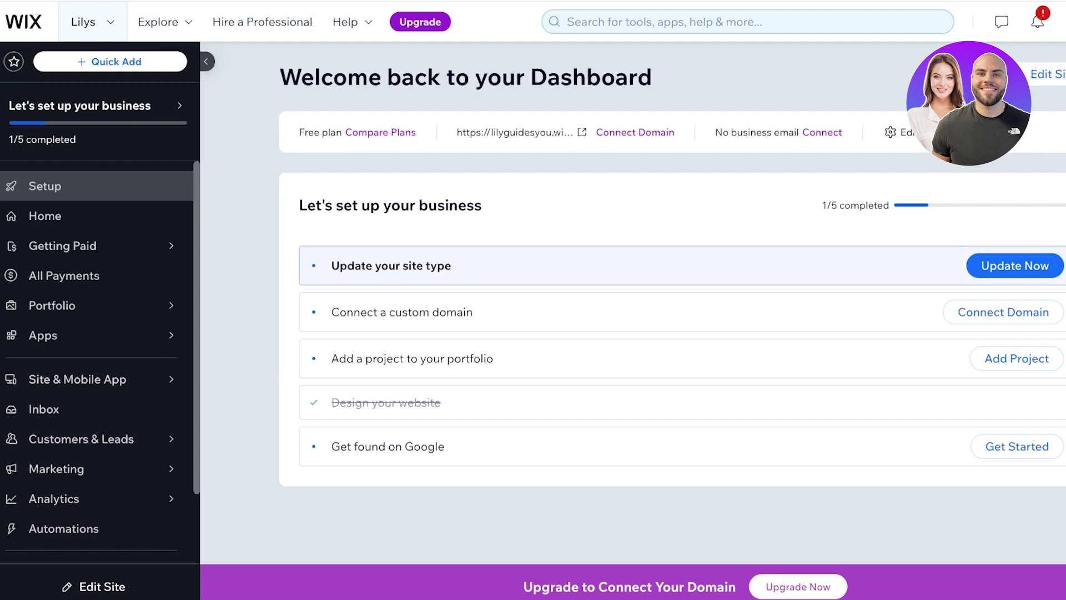
- Open the App Market from the site dashboard, search it for "wix forms" and look through the results
click(44, 335)
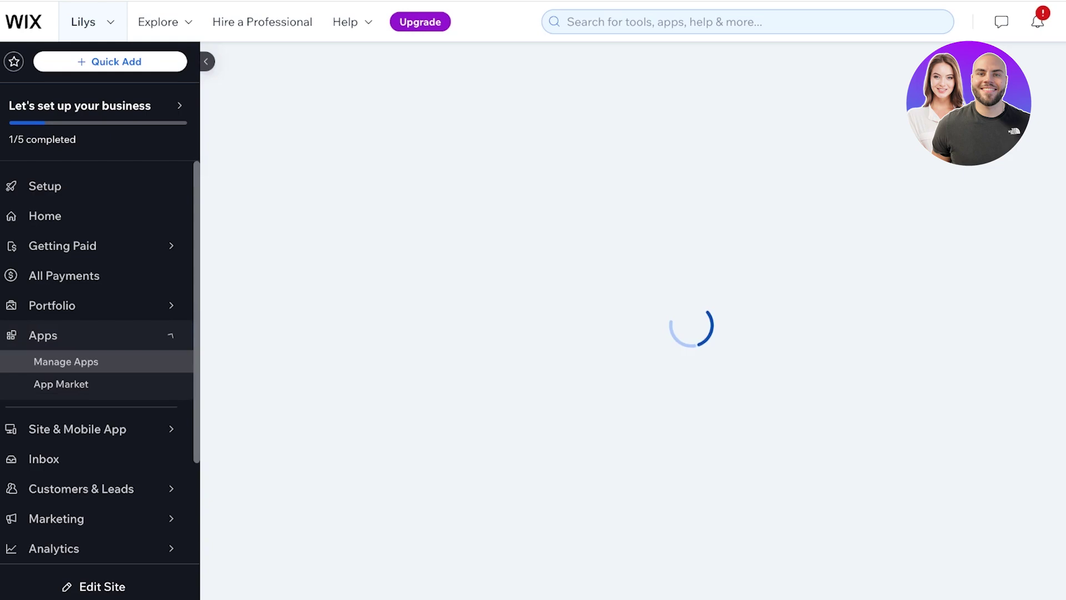
click(61, 384)
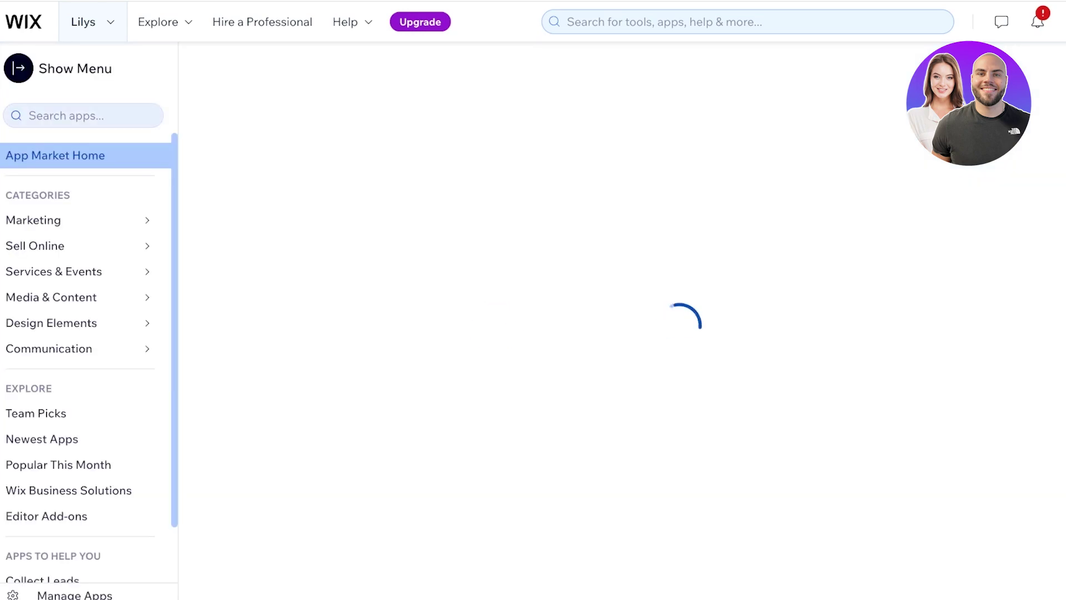
click(83, 116)
text(wix forms)
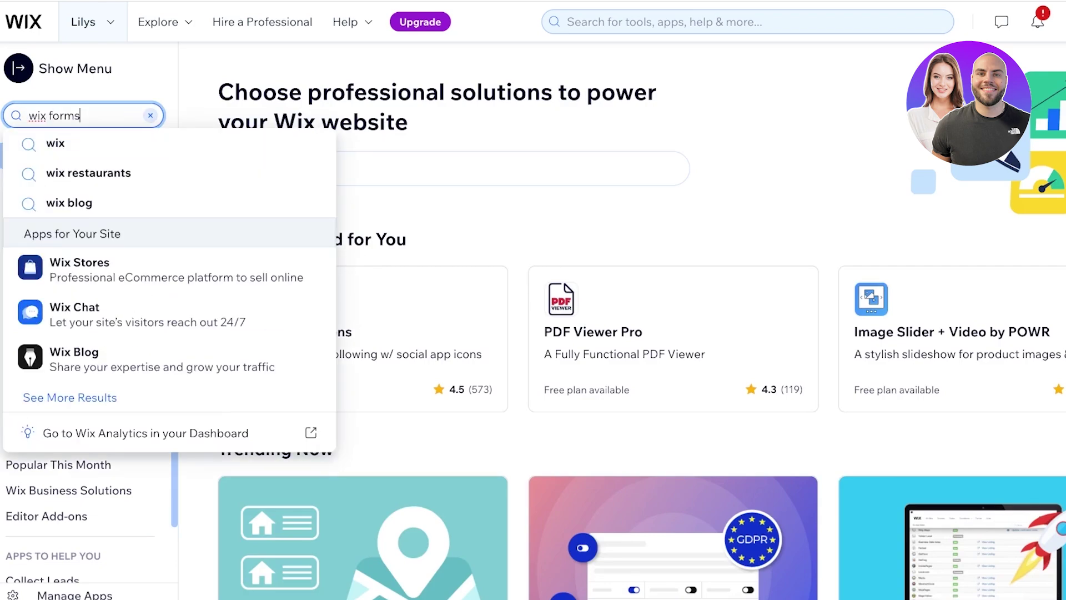
key(Return)
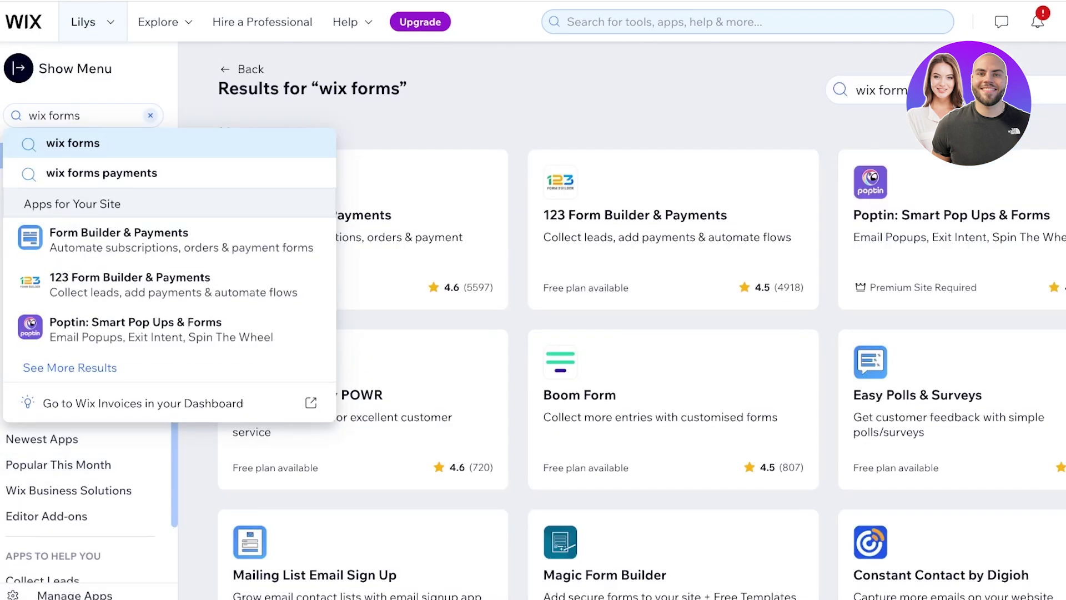
scroll(640, 320, down, 2)
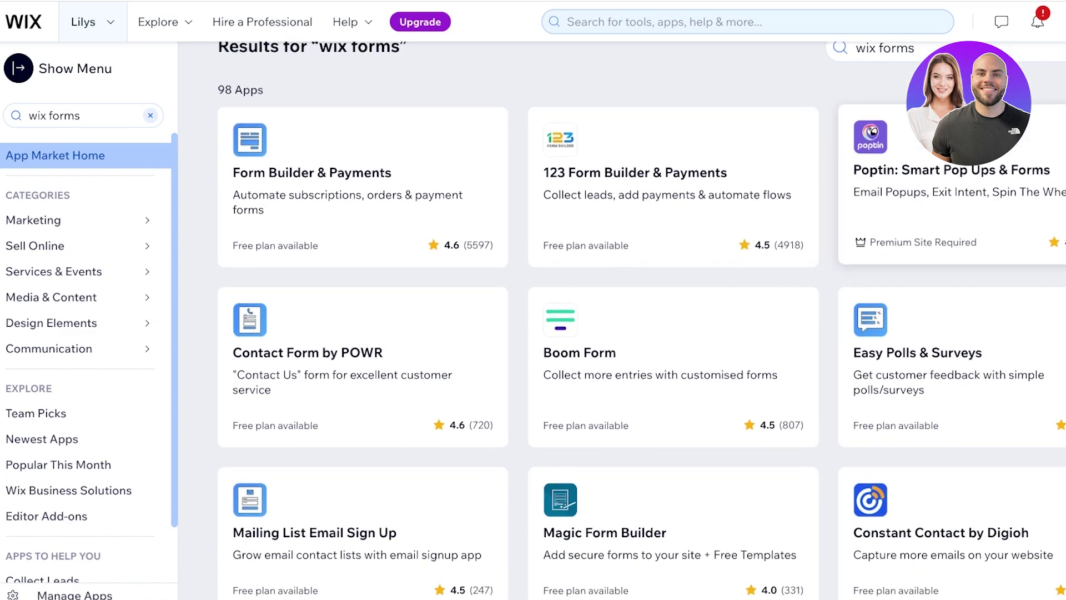
scroll(640, 320, up, 2)
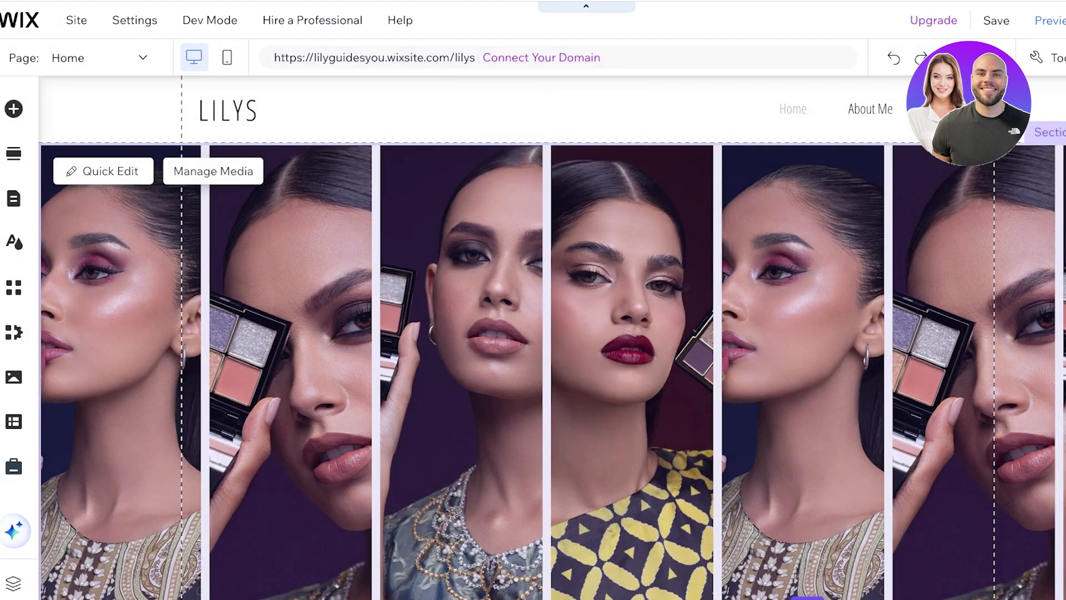
- Open the App Market inside the site editor and search it for "forms"
click(14, 287)
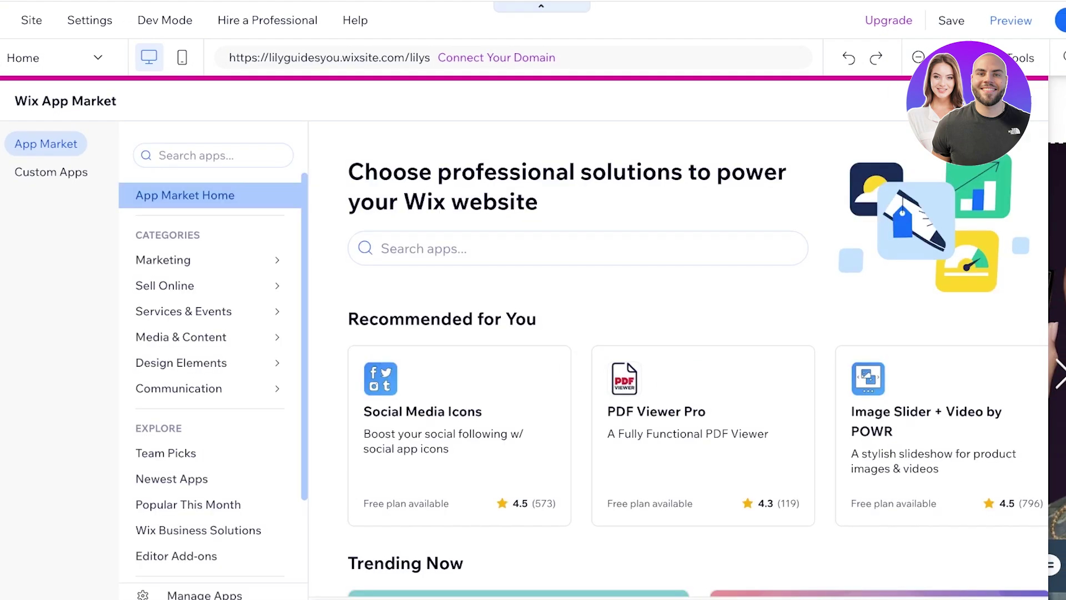
scroll(577, 244, down, 6)
click(213, 155)
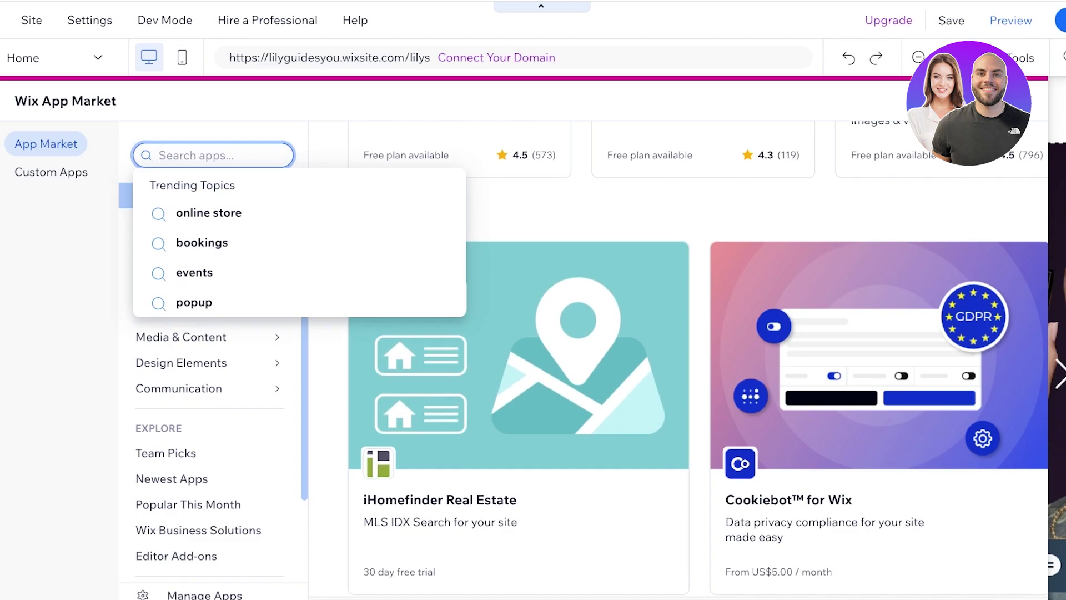
text(forms)
key(Return)
- Find the Wix Forms & Payments app in the search results and add it to the site
scroll(698, 368, down, 5)
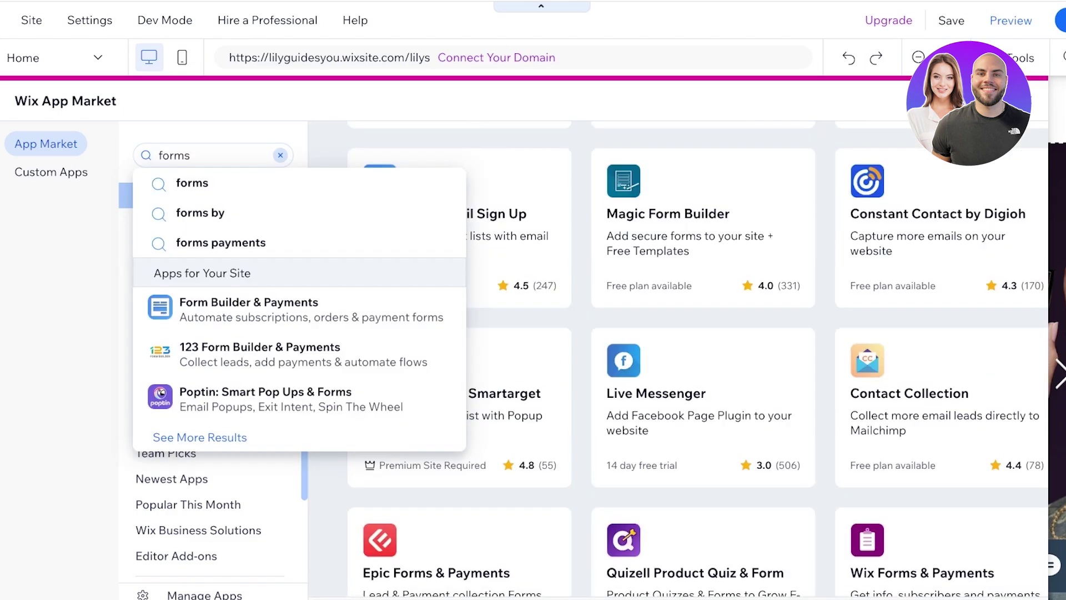
scroll(698, 368, down, 3)
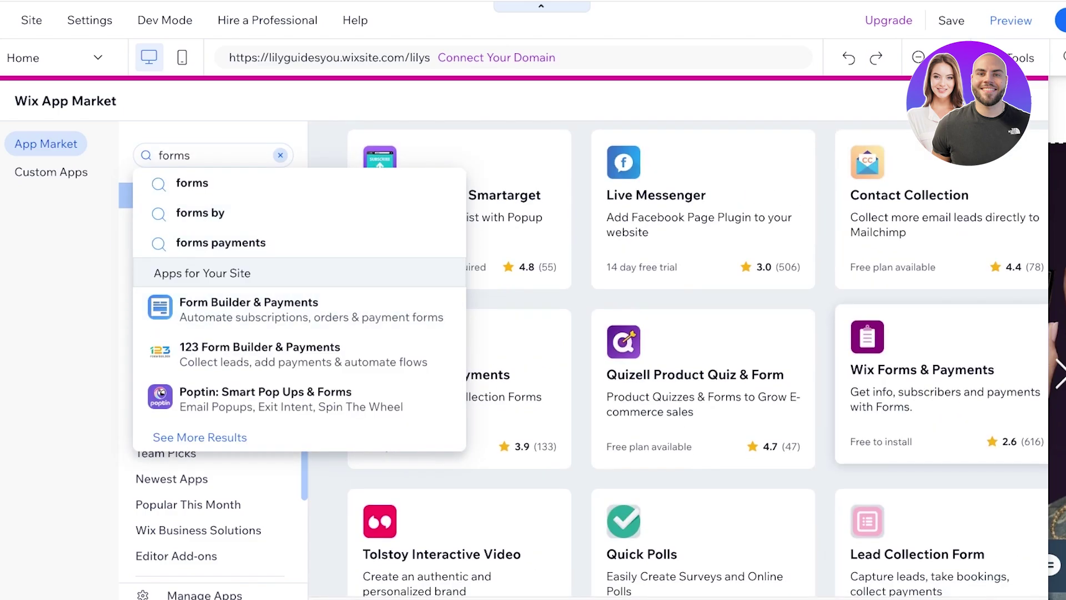
click(922, 383)
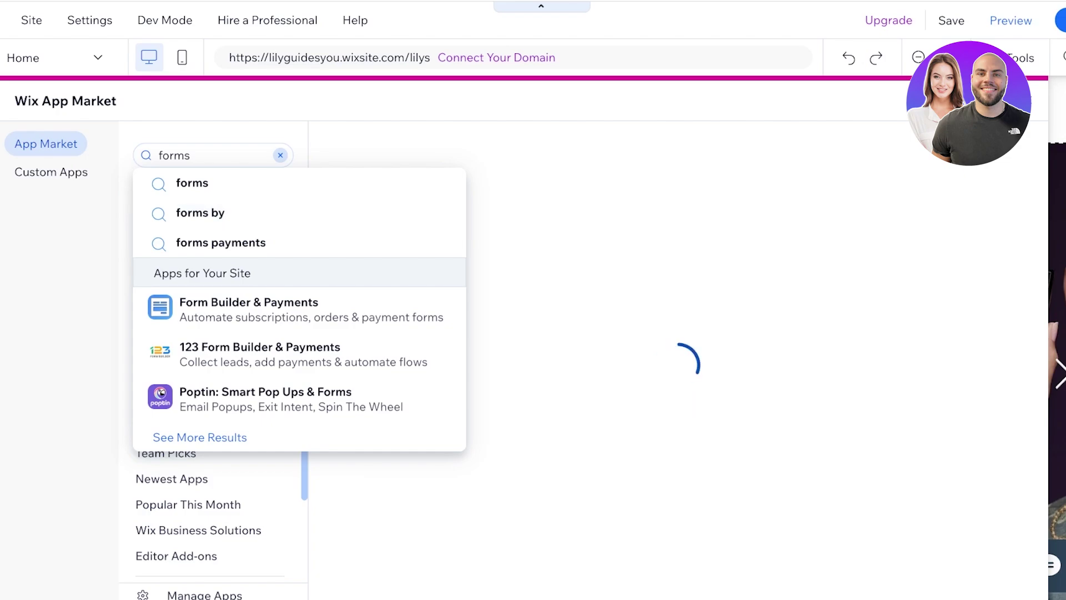
key(Escape)
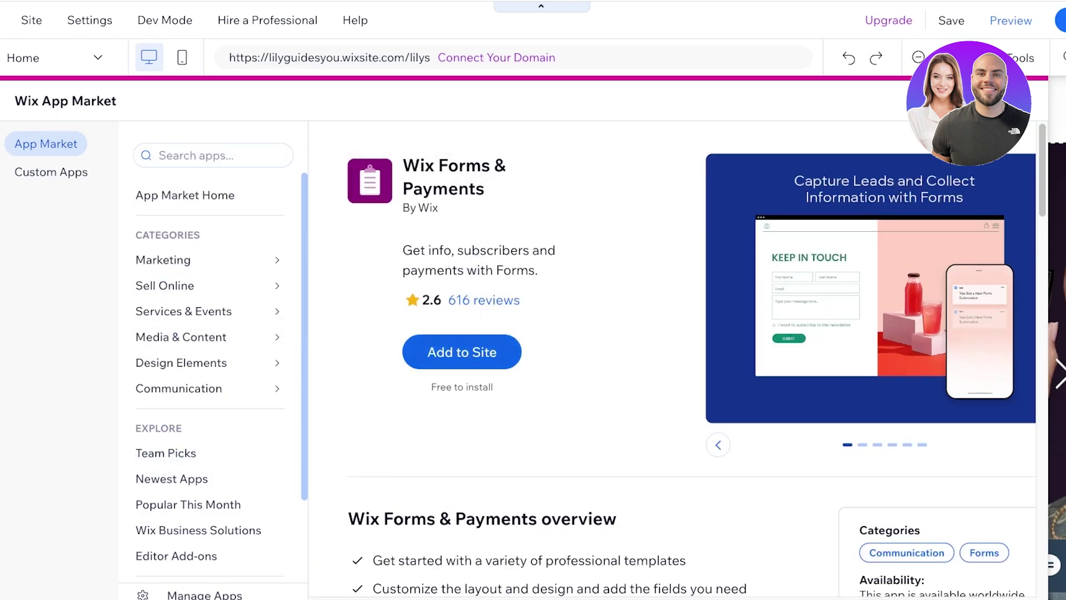
click(462, 352)
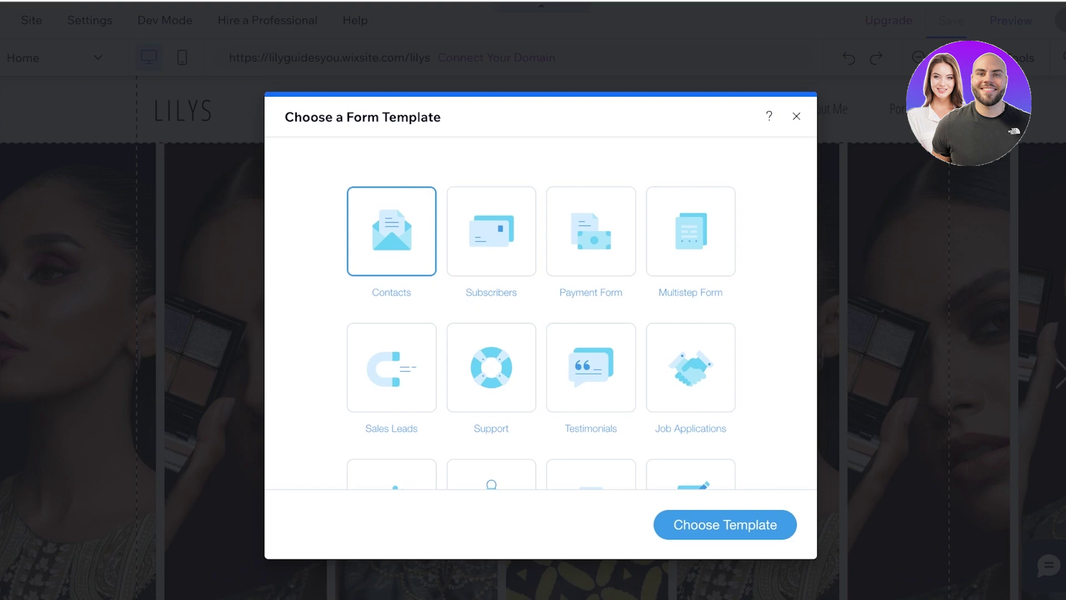
- Insert a form from the Contacts template on the home page and widen its box while lowering its upper edge
scroll(591, 278, down, 3)
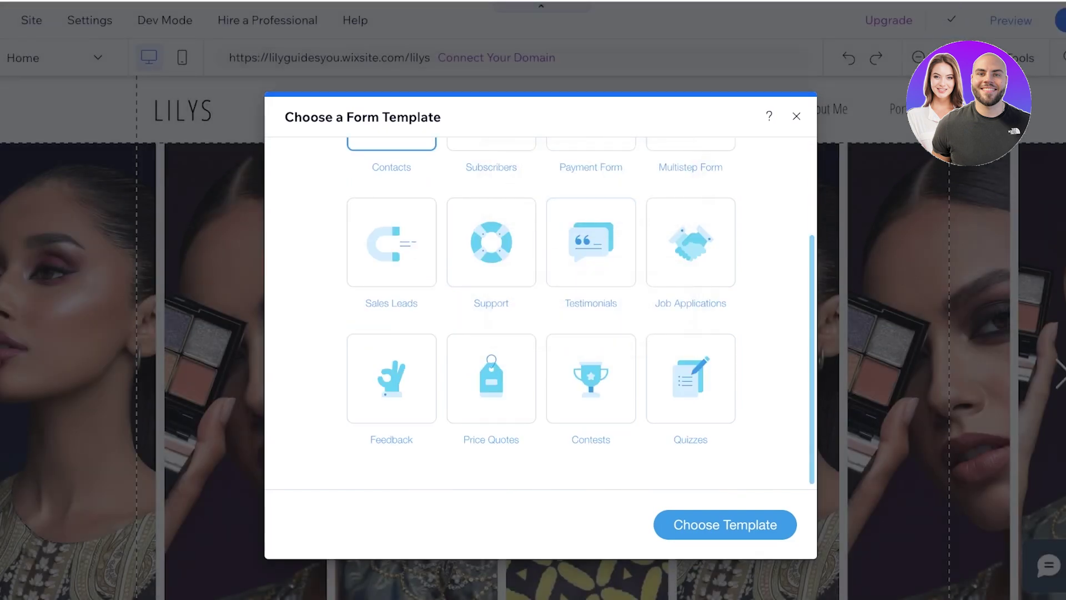
scroll(580, 311, up, 3)
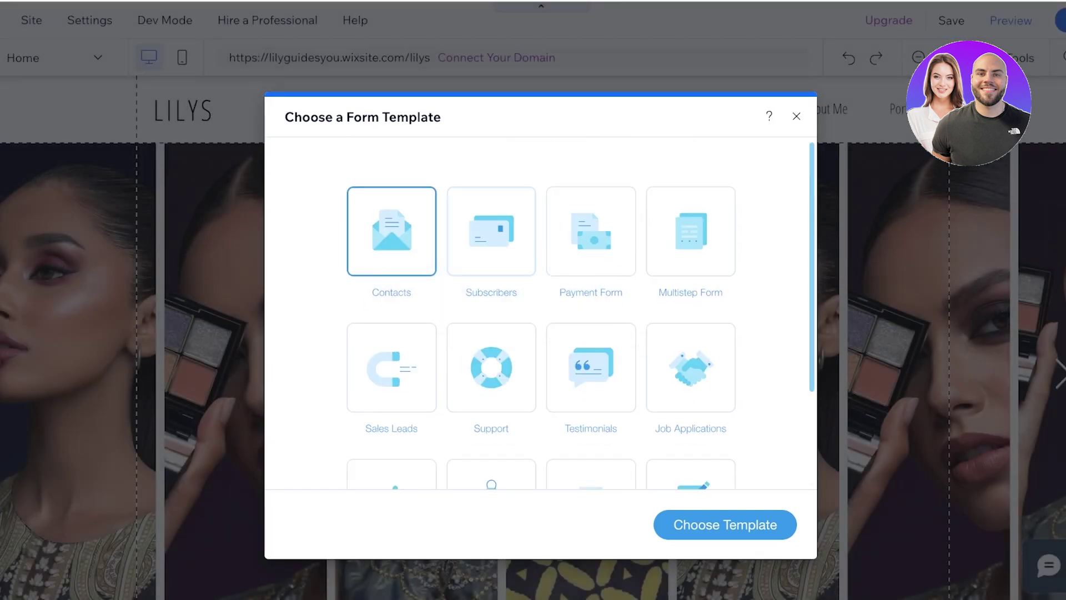
click(492, 233)
click(391, 231)
click(725, 525)
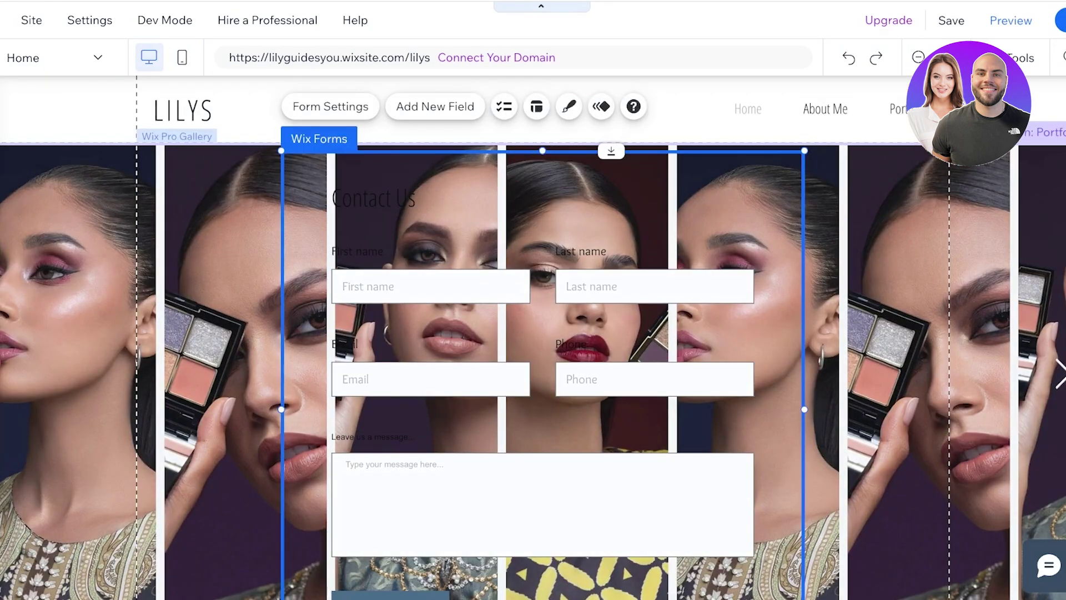
drag(804, 150, 877, 175)
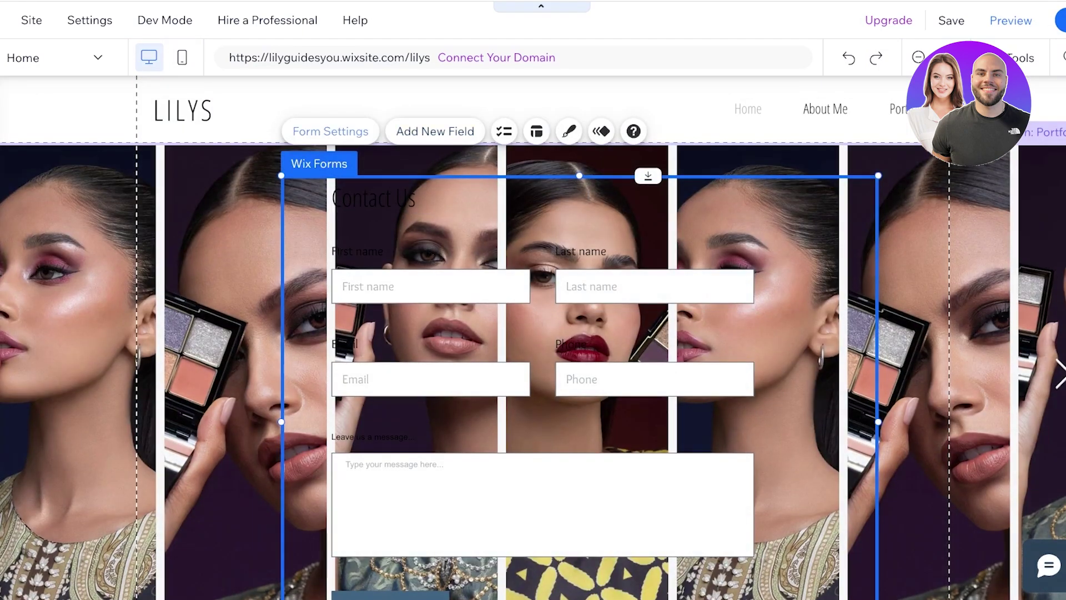
- Review the form's settings, submit message, payment, conditions, contacts, automations, support and email marketing options, then close them
click(331, 131)
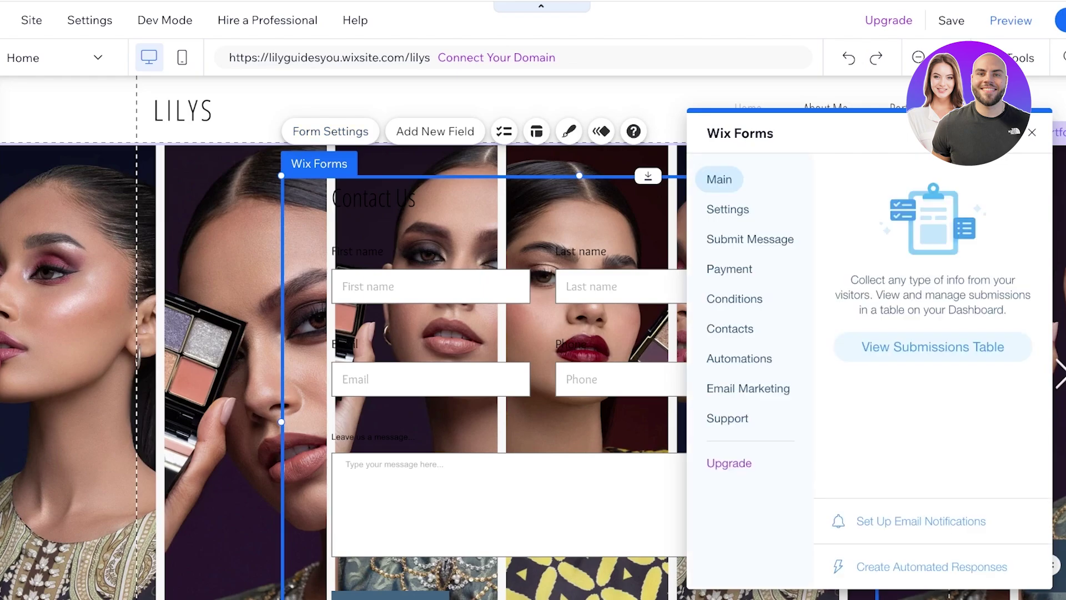
click(728, 209)
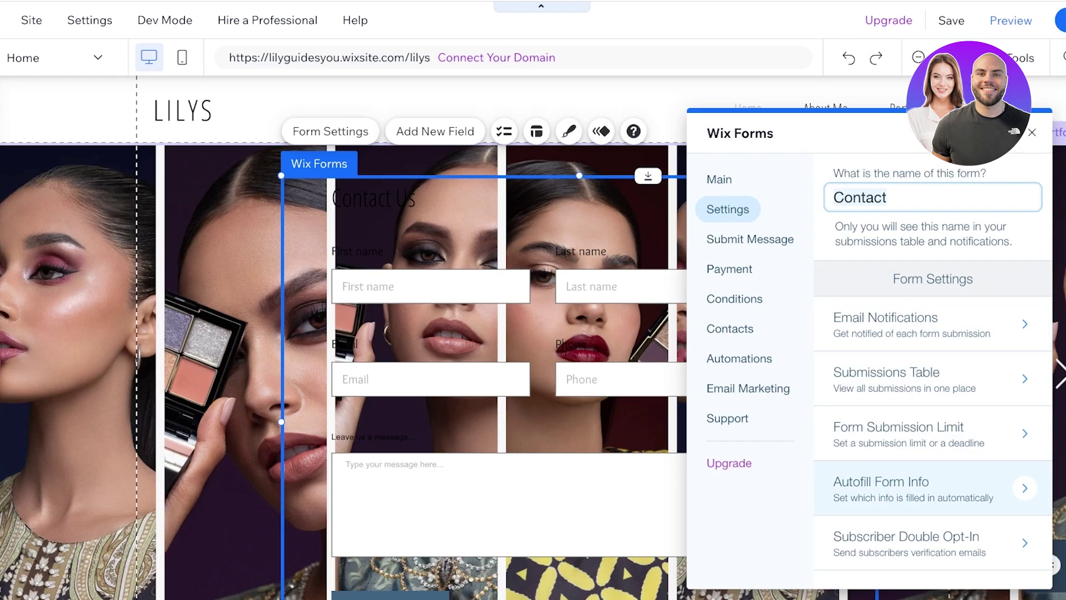
click(749, 239)
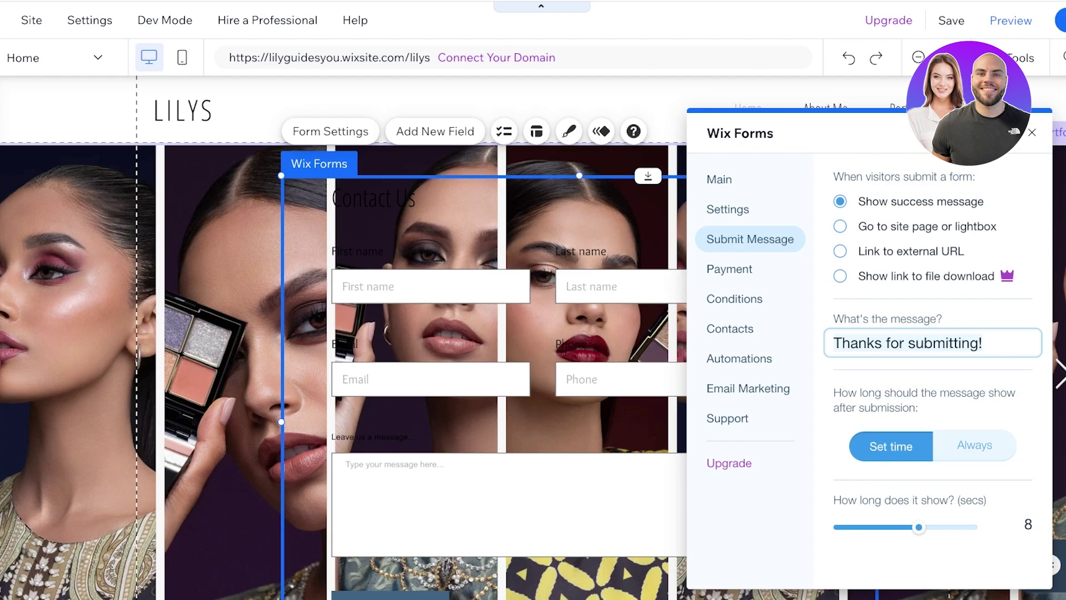
click(730, 270)
click(733, 298)
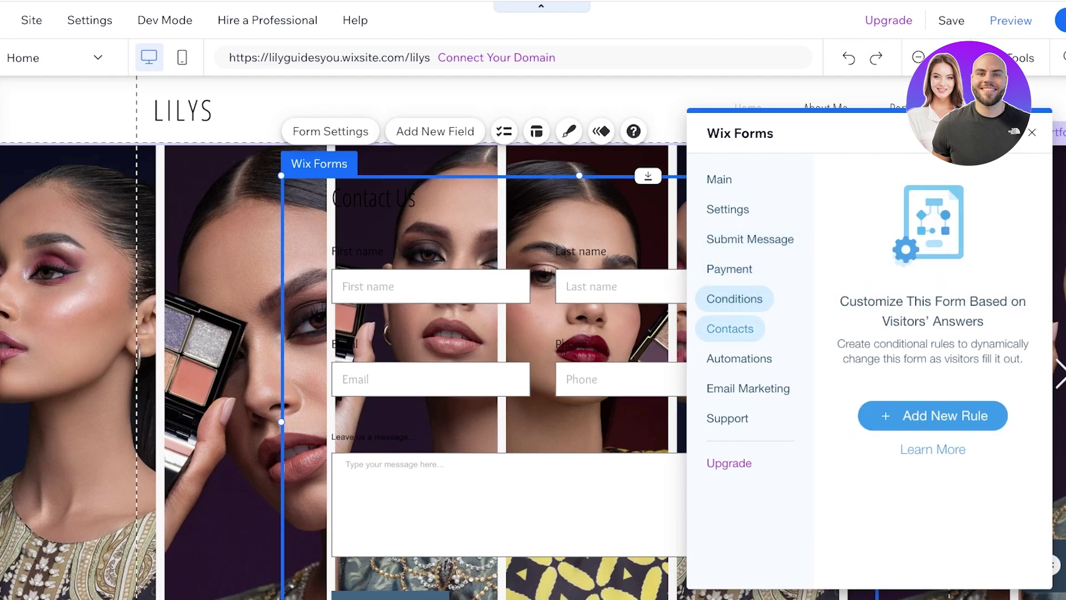
click(729, 329)
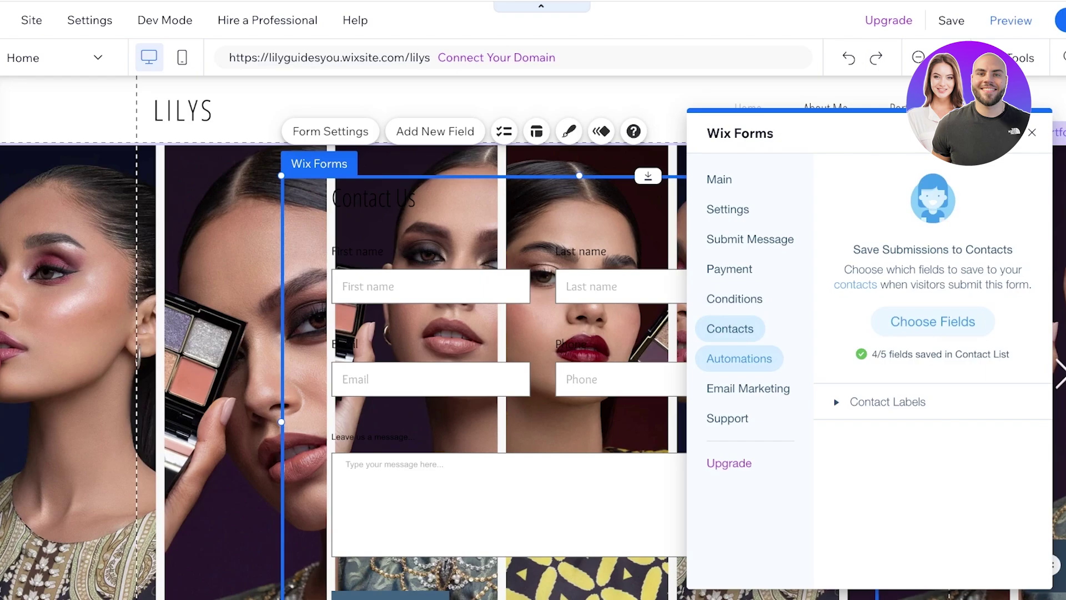
click(739, 358)
click(728, 418)
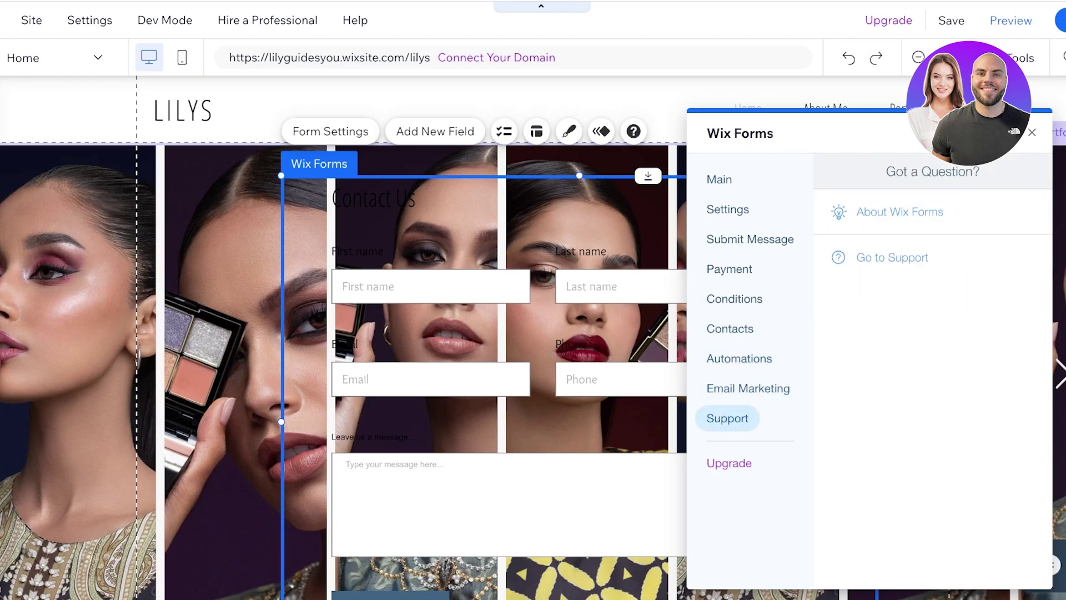
click(748, 388)
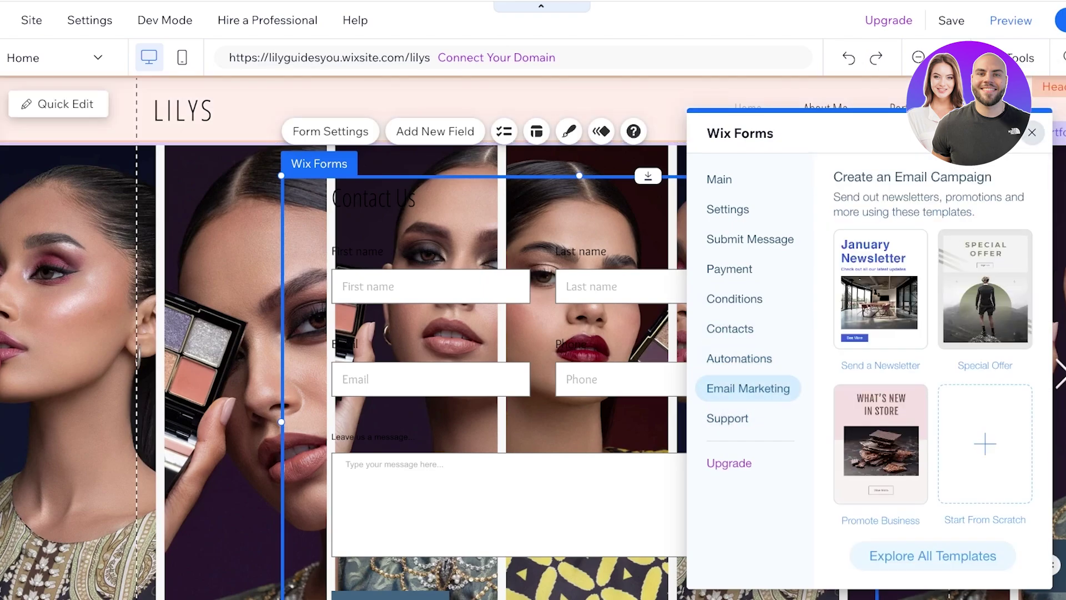
click(1032, 132)
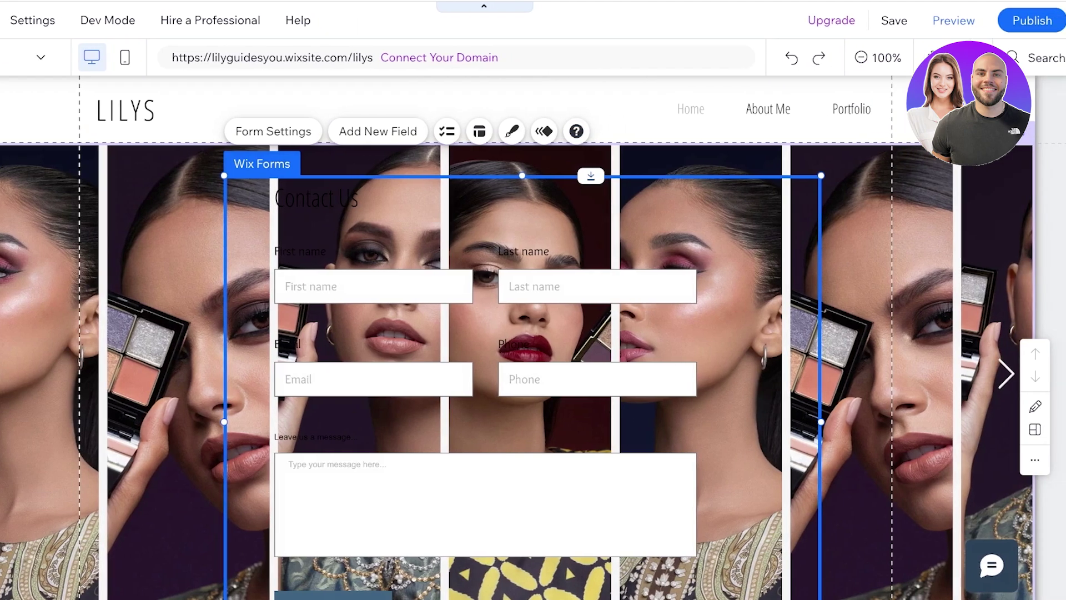
- Shift the contact form down over the gallery and extend the page section's lower edge to make room beneath the images
click(627, 222)
drag(570, 222, 579, 130)
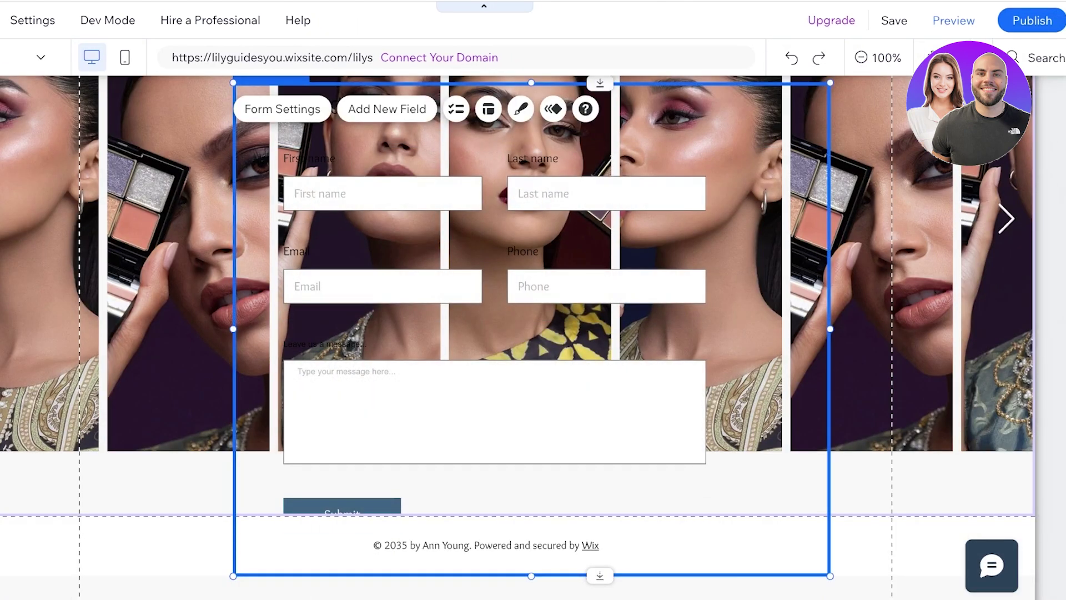
click(705, 515)
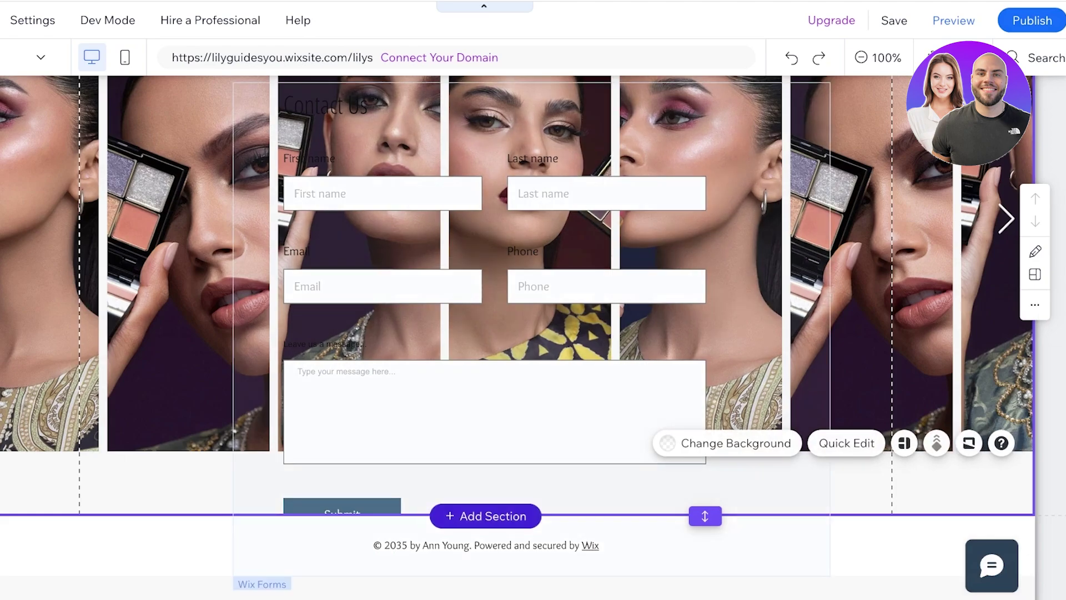
drag(704, 516, 704, 305)
scroll(704, 304, up, 10)
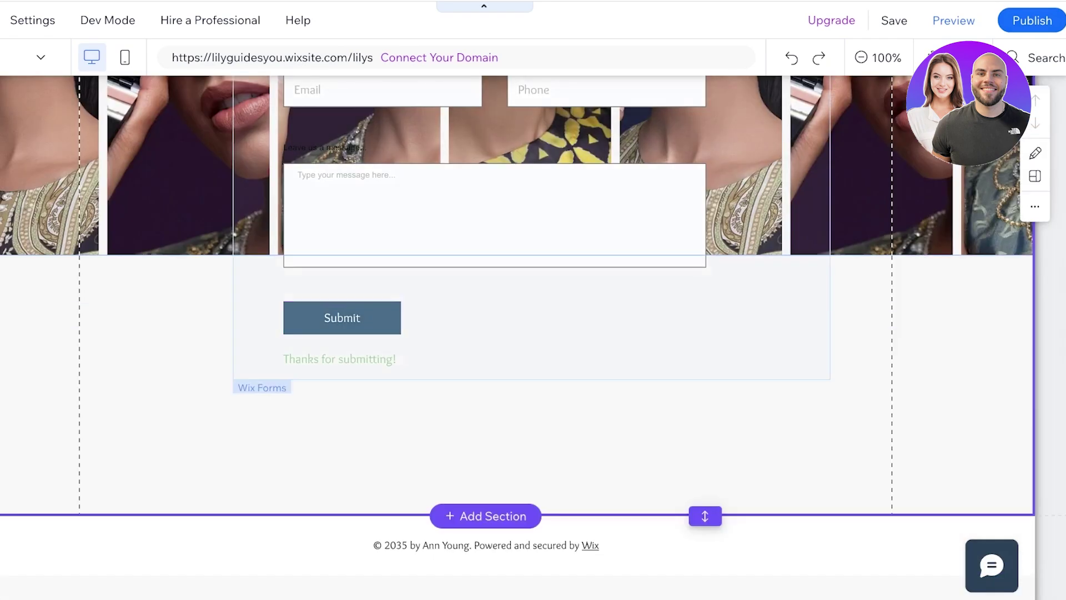
scroll(533, 361, down, 6)
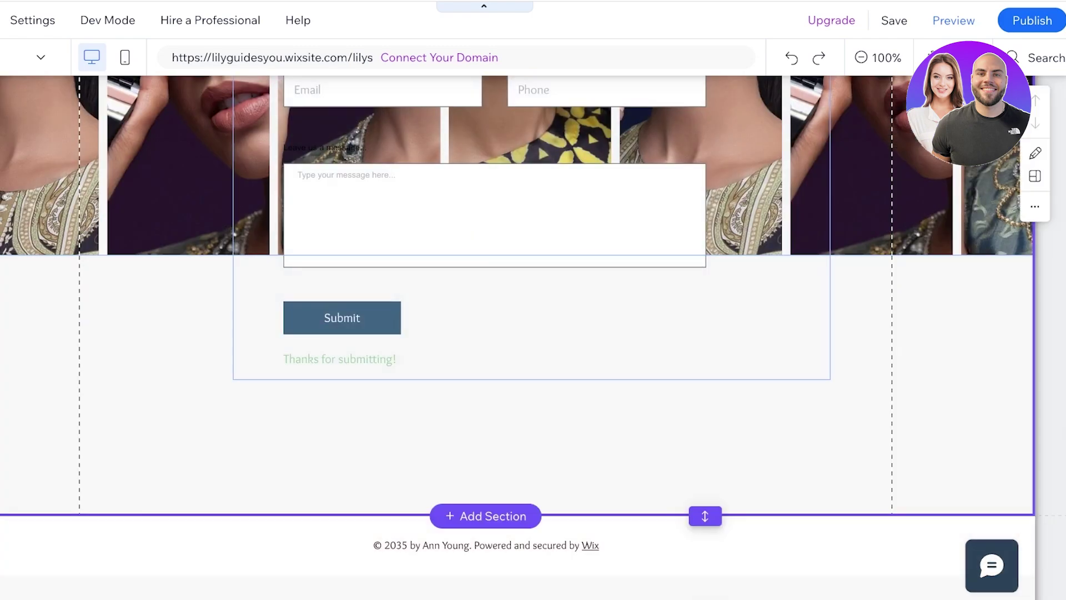
drag(704, 516, 704, 597)
scroll(705, 598, up, 6)
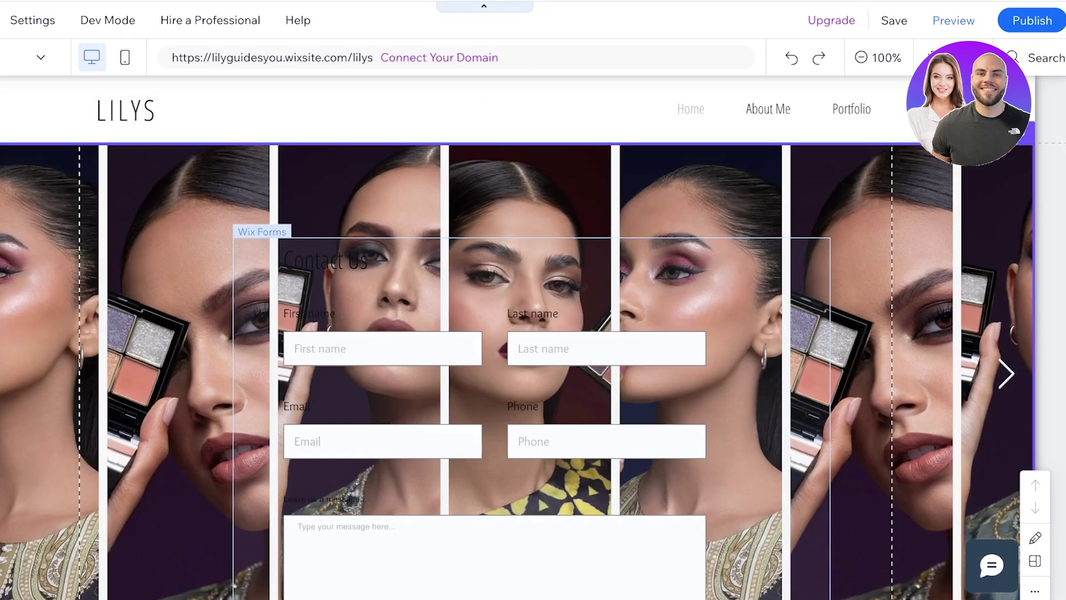
- Move the contact form down into the empty area just below the image gallery
click(603, 278)
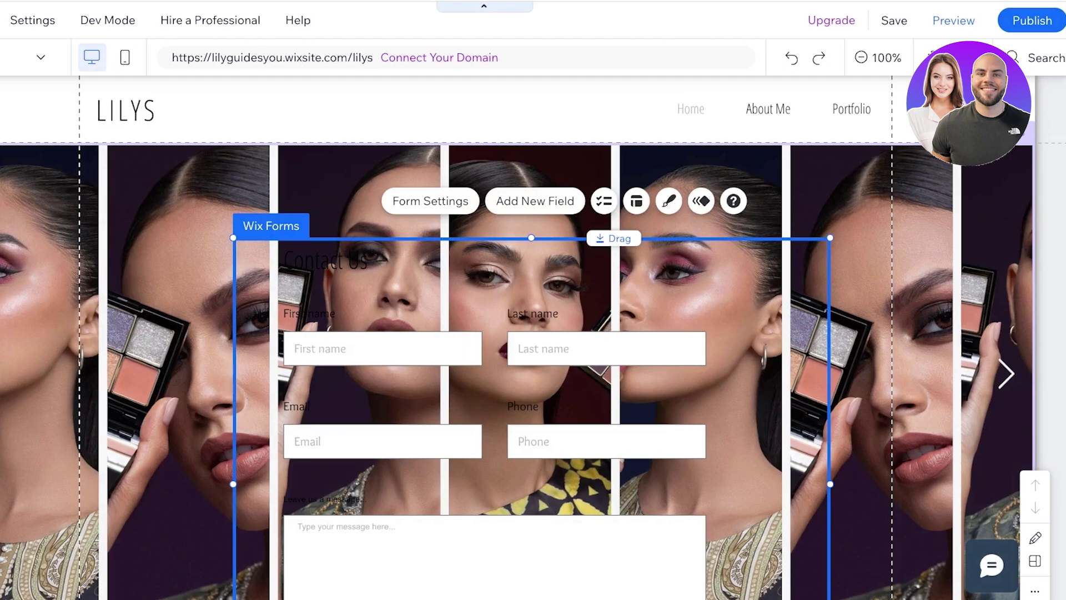
drag(602, 239, 602, 174)
scroll(603, 447, down, 6)
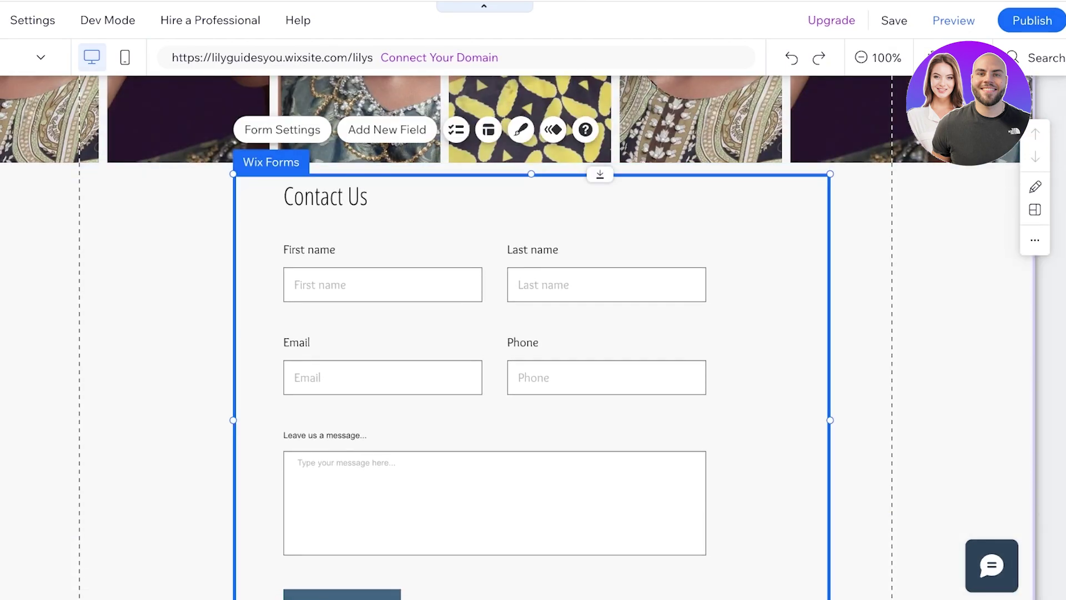
- Widen the contact form's box on both sides across the page and shift its contents slightly to the right
drag(829, 420, 997, 420)
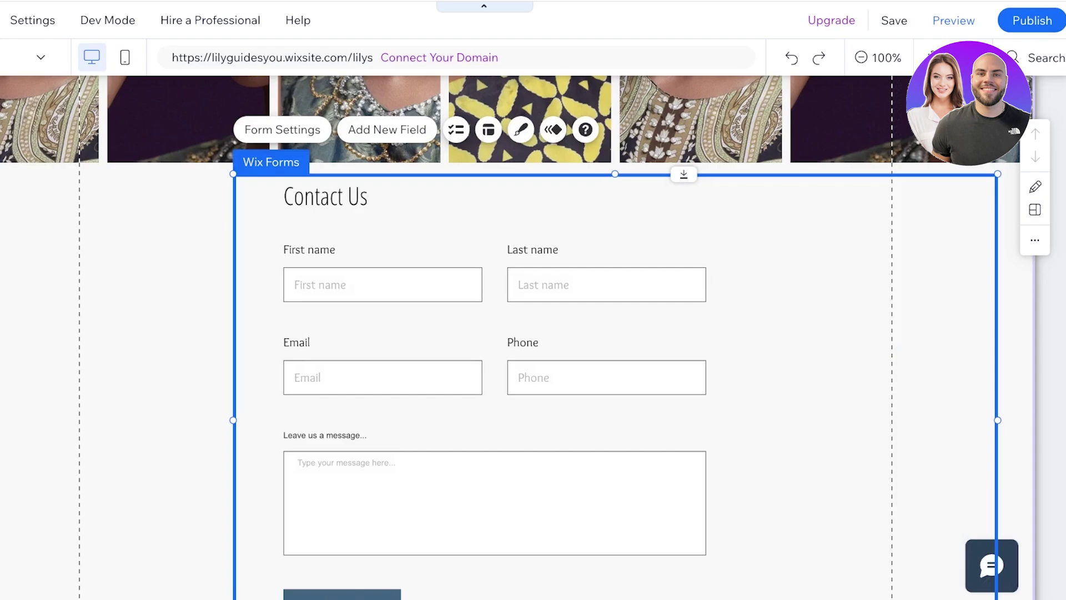
drag(233, 420, 1, 383)
drag(411, 194, 448, 188)
- Move the First name and Last name fields to the right onto one row just below the Contact Us heading
drag(644, 272, 792, 236)
click(644, 272)
click(644, 272)
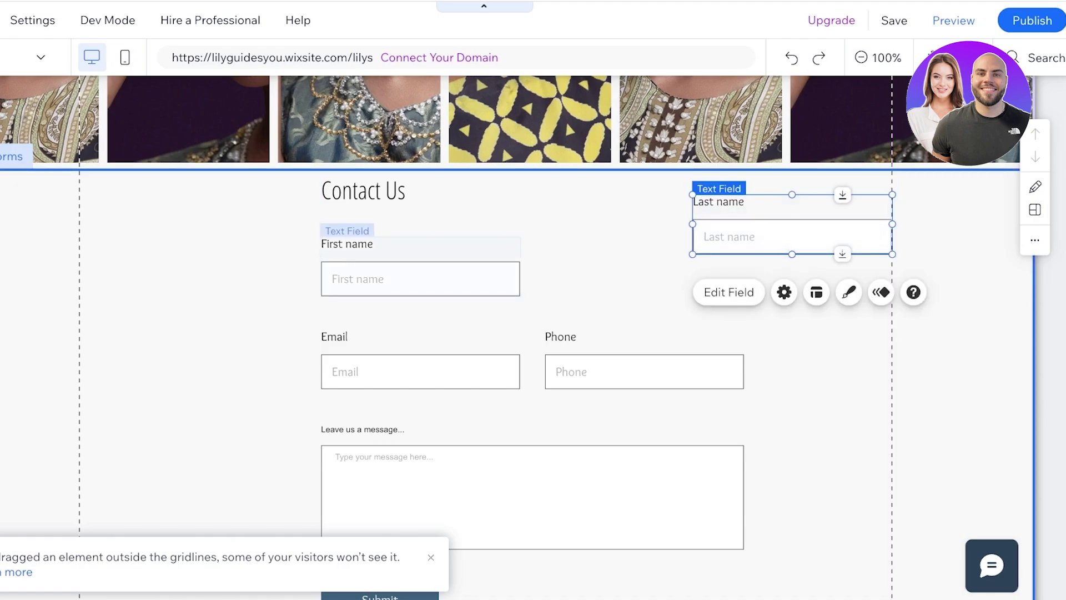
click(420, 275)
drag(420, 279, 538, 256)
click(789, 238)
mouse_move(788, 238)
mouse_down()
mouse_move(782, 269)
mouse_move(782, 259)
mouse_up()
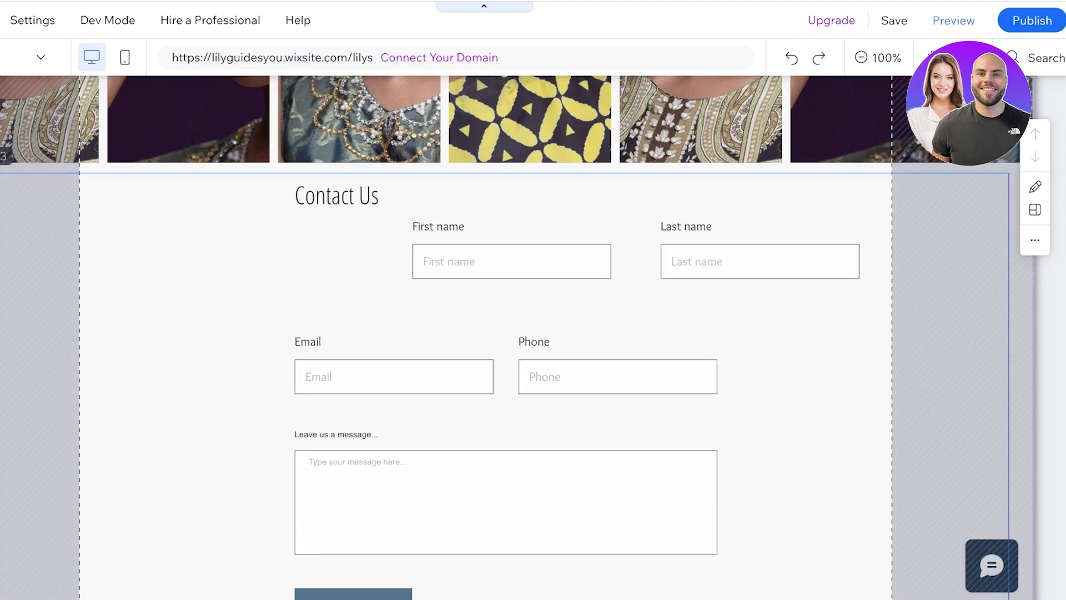
- Narrow the form box from its left side, align it with the page's left gridline, and extend its right edge beyond the opposite gridline
mouse_move(355, 300)
mouse_down()
mouse_move(315, 300)
mouse_move(446, 289)
mouse_up()
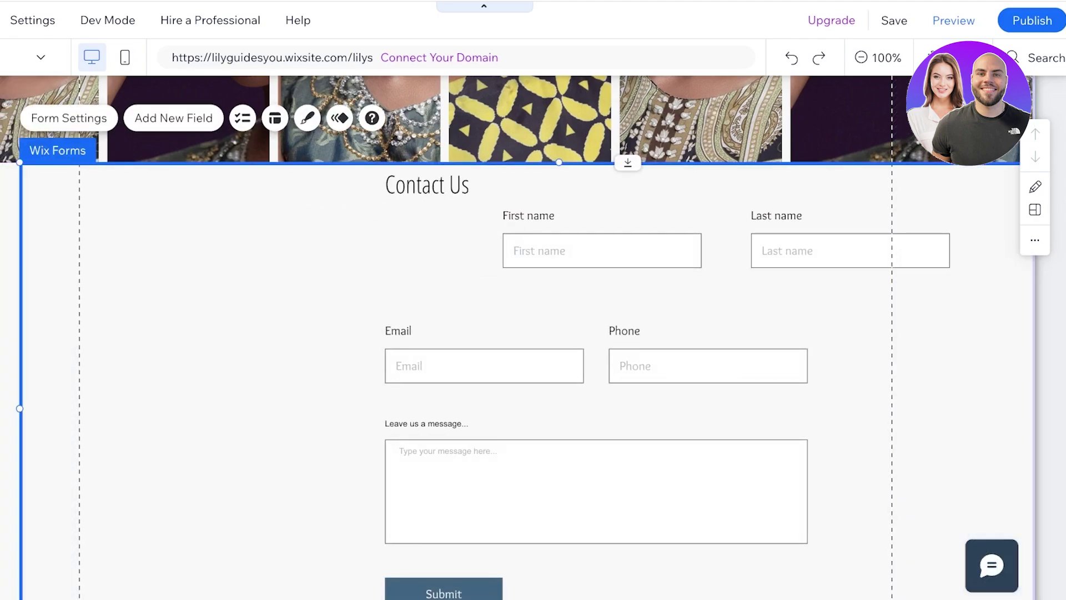
drag(20, 408, 369, 408)
drag(439, 297, 158, 307)
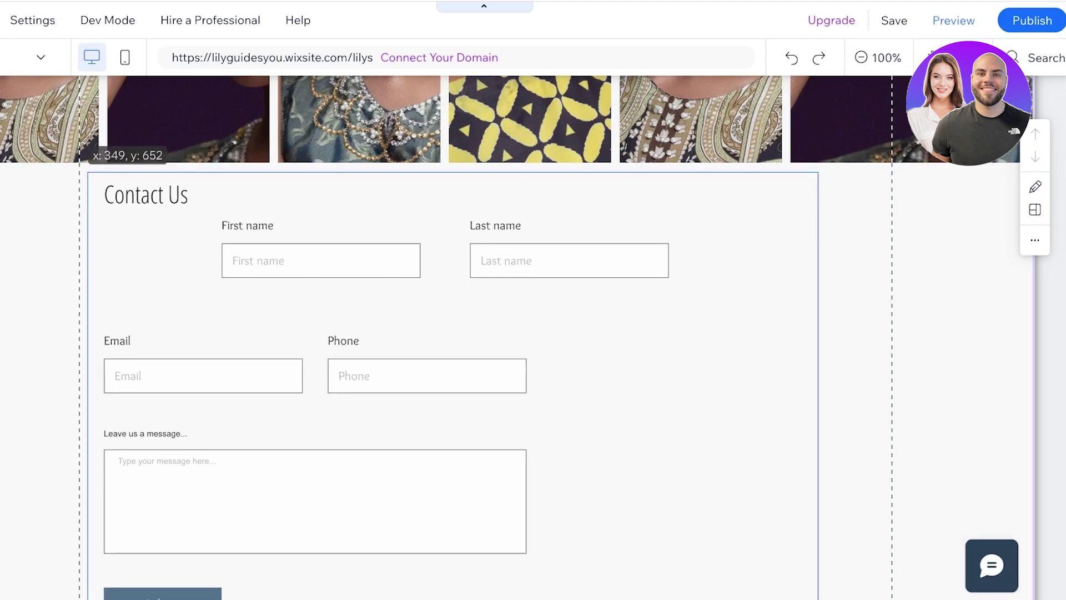
drag(315, 370, 307, 367)
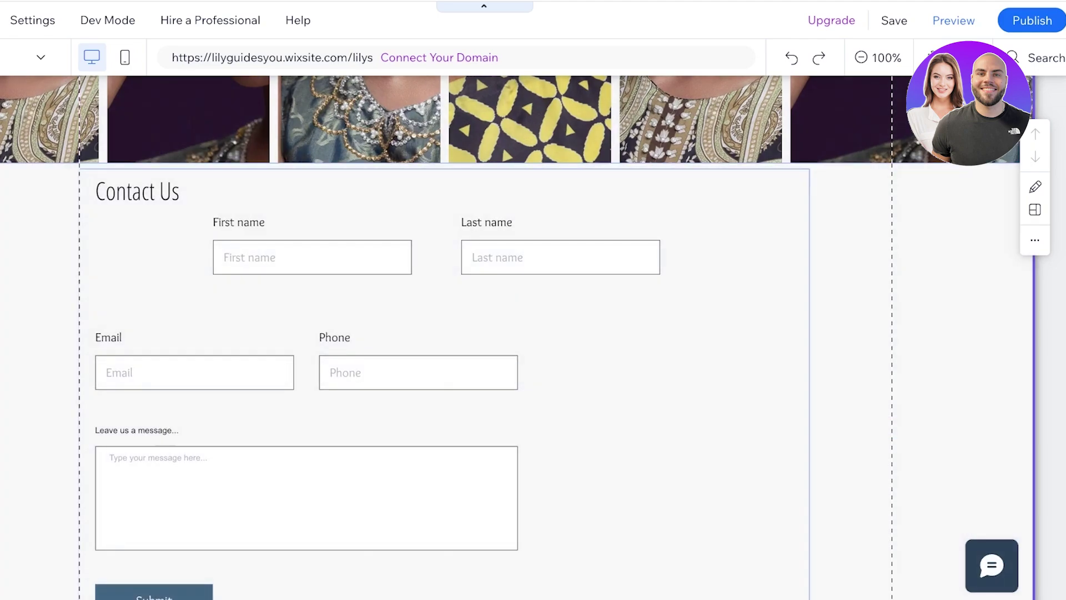
drag(810, 415, 999, 416)
- Align the Email field beneath First name and move the Phone field to the right of Last name
drag(194, 366, 313, 342)
click(194, 365)
click(419, 371)
drag(388, 371, 793, 263)
- Move the message field beside Email, below Last name and Phone, and place the Submit button under the Email field
click(306, 489)
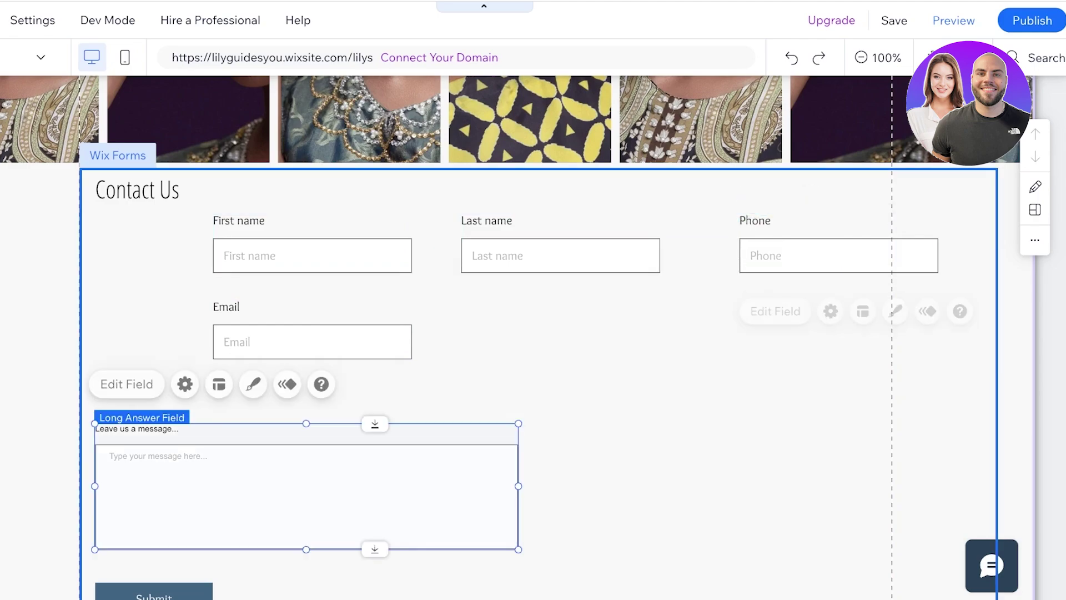
drag(306, 489, 699, 350)
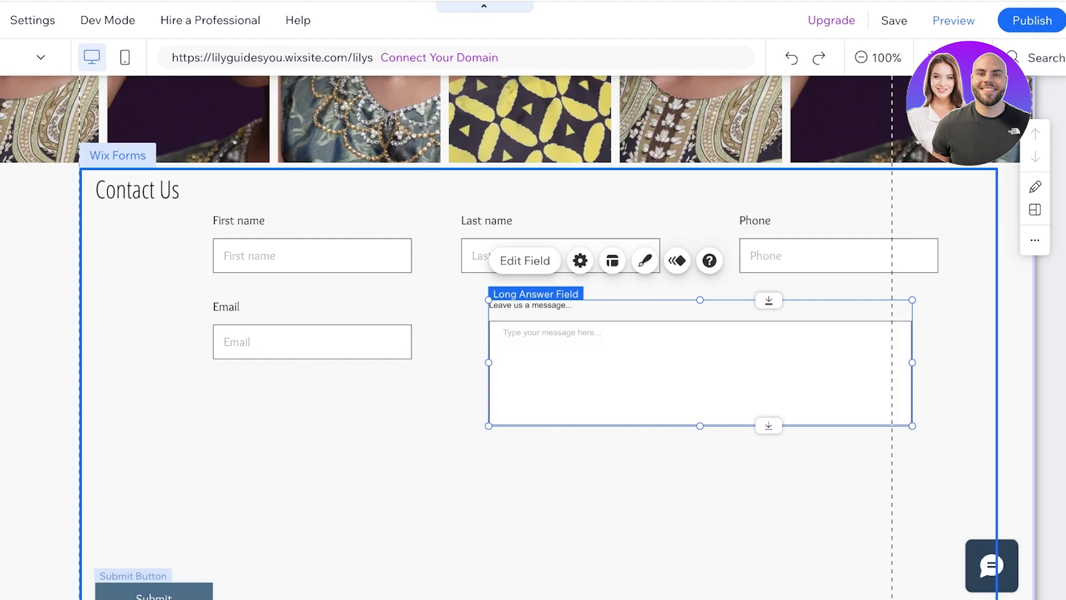
click(153, 594)
drag(154, 594, 313, 409)
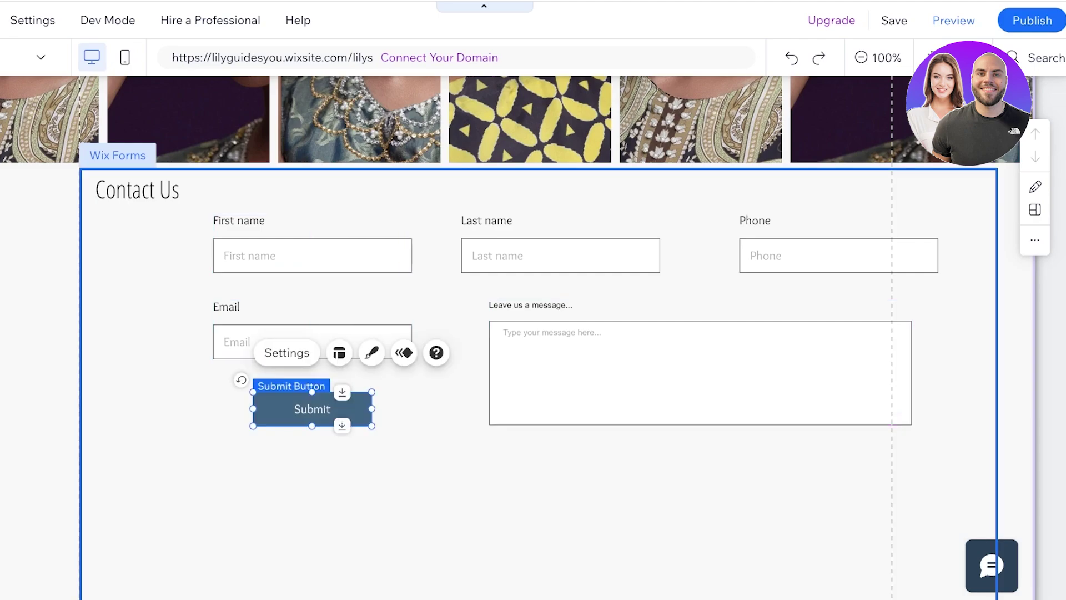
- Delete the "Thanks for submitting!" message and shorten the form box to end just below the Submit button
click(473, 469)
scroll(565, 121, down, 3)
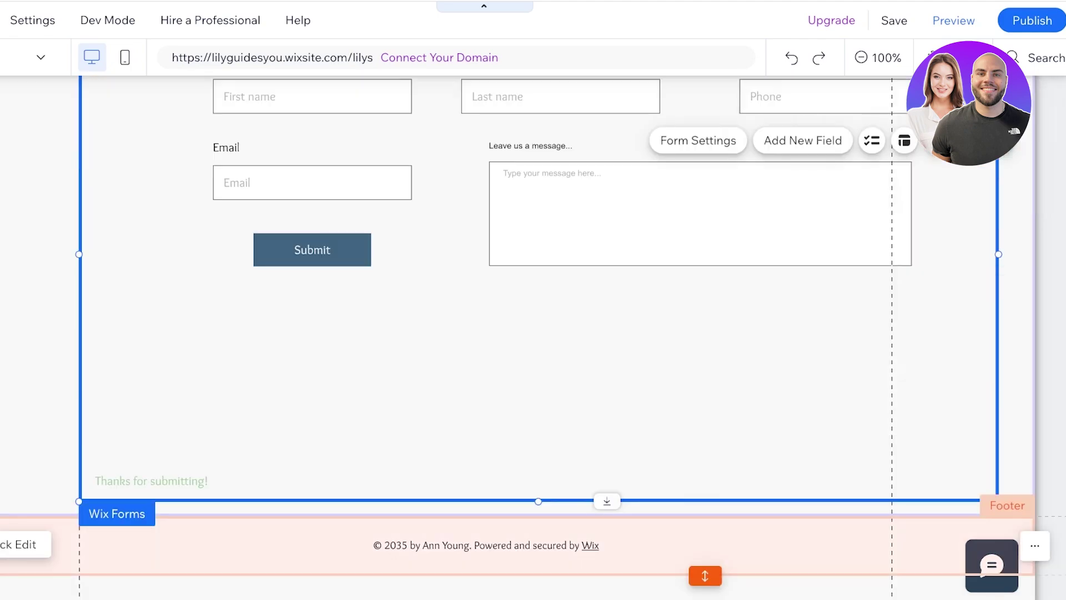
drag(705, 503, 705, 499)
scroll(705, 489, up, 1)
click(705, 472)
drag(538, 516, 538, 295)
click(151, 495)
key(Delete)
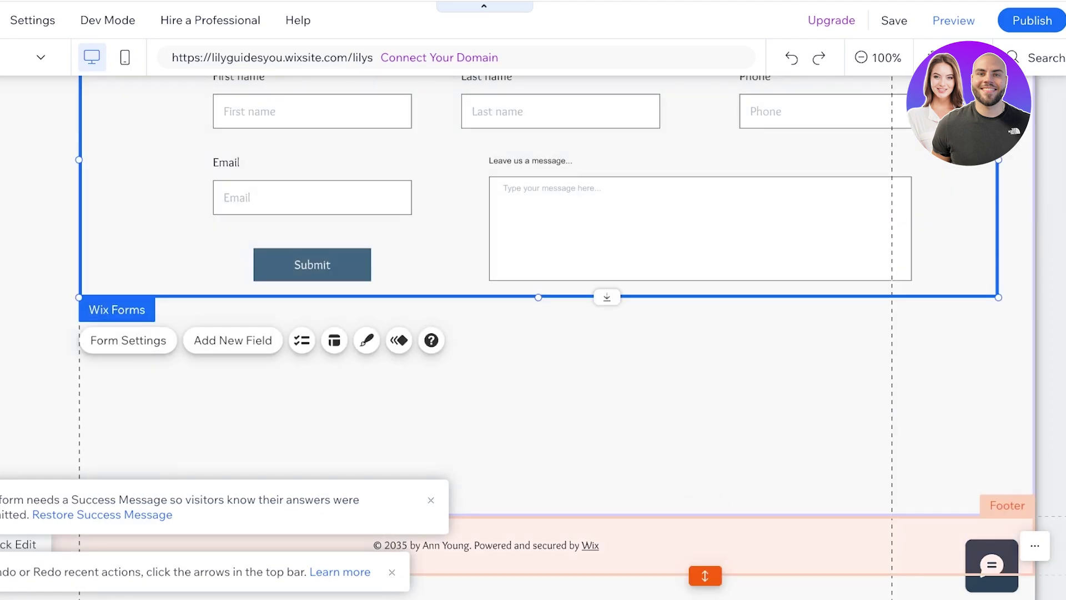
- Raise the page section's lower edge and footer to just beneath the shortened contact form
drag(704, 516, 705, 304)
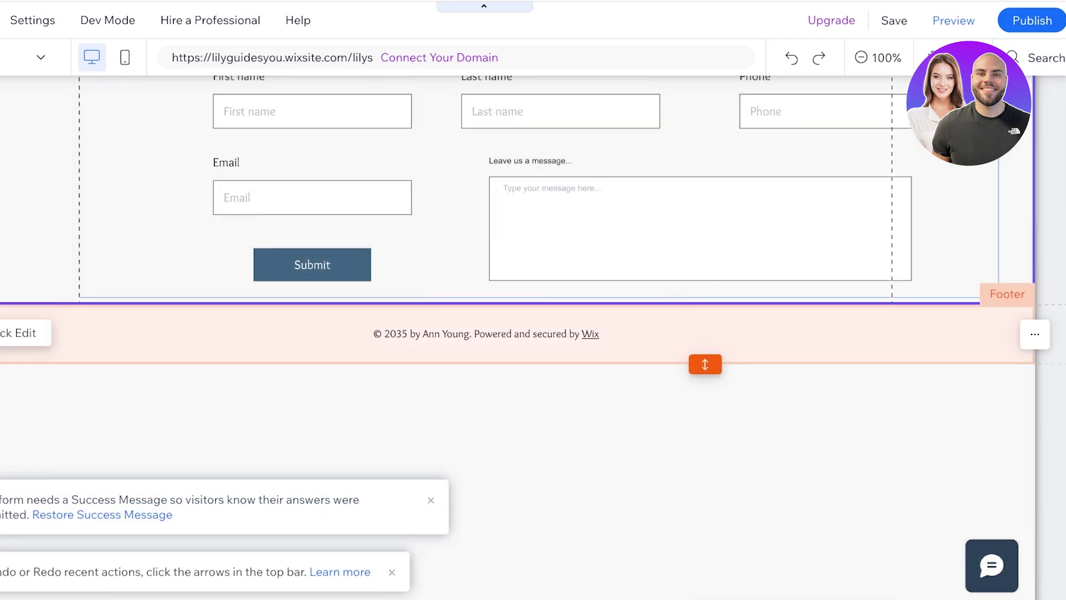
scroll(704, 333, up, 10)
scroll(565, 188, down, 10)
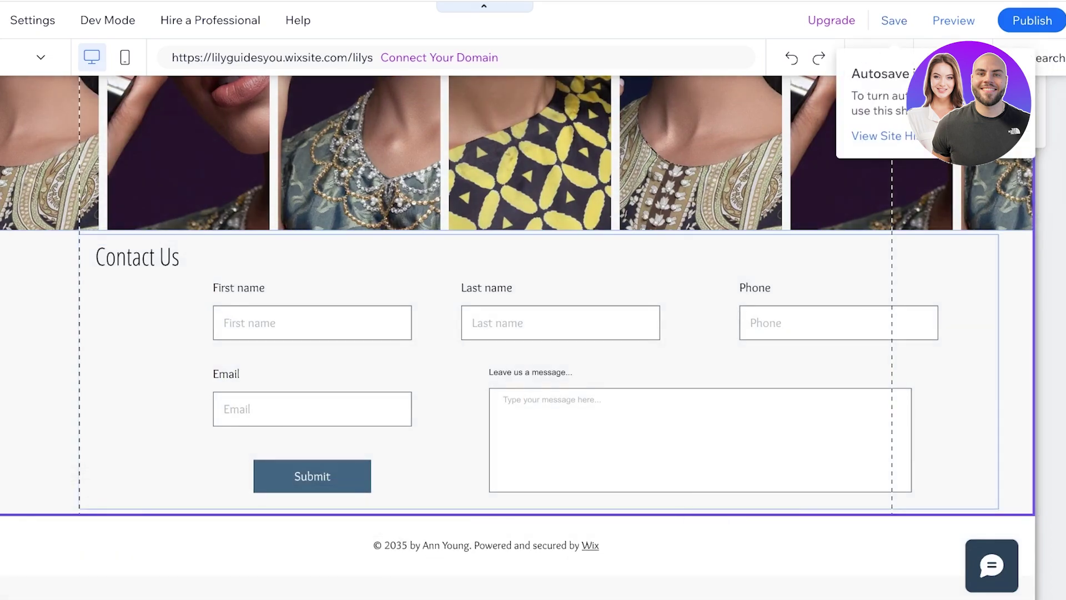
- Save the site and finish the save dialog without publishing
click(893, 20)
click(672, 457)
key(Return)
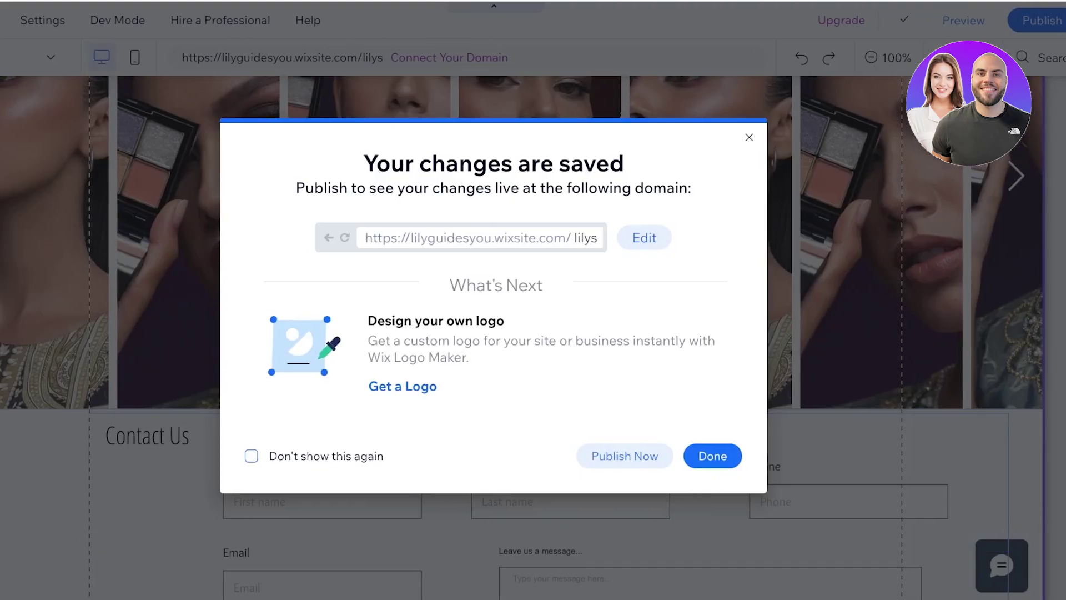
click(712, 455)
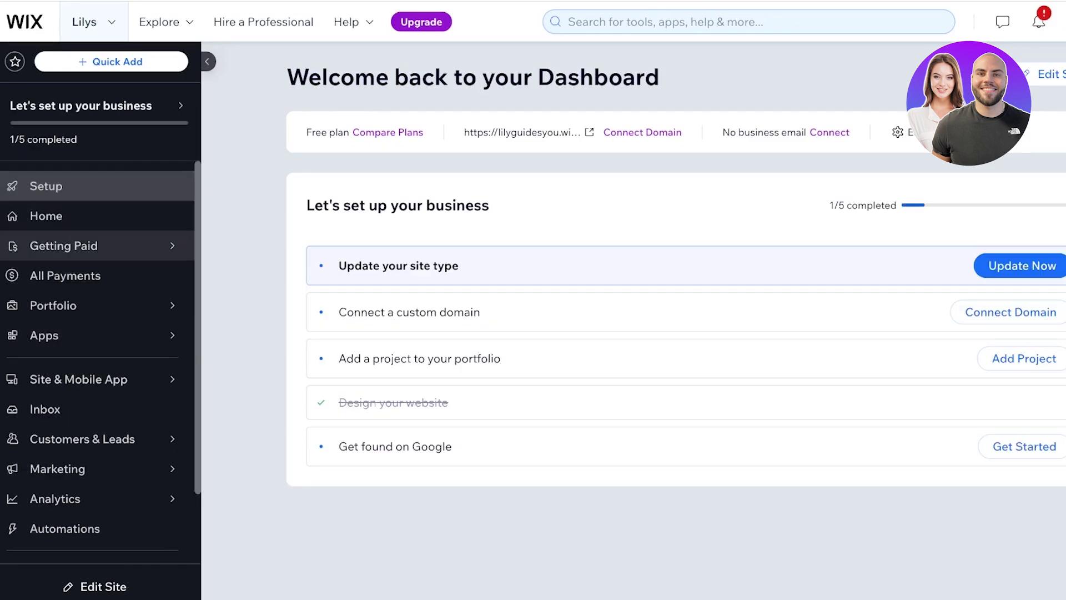
- Open Wix Forms & Payments from the installed apps in the site's dashboard
mouse_move(100, 335)
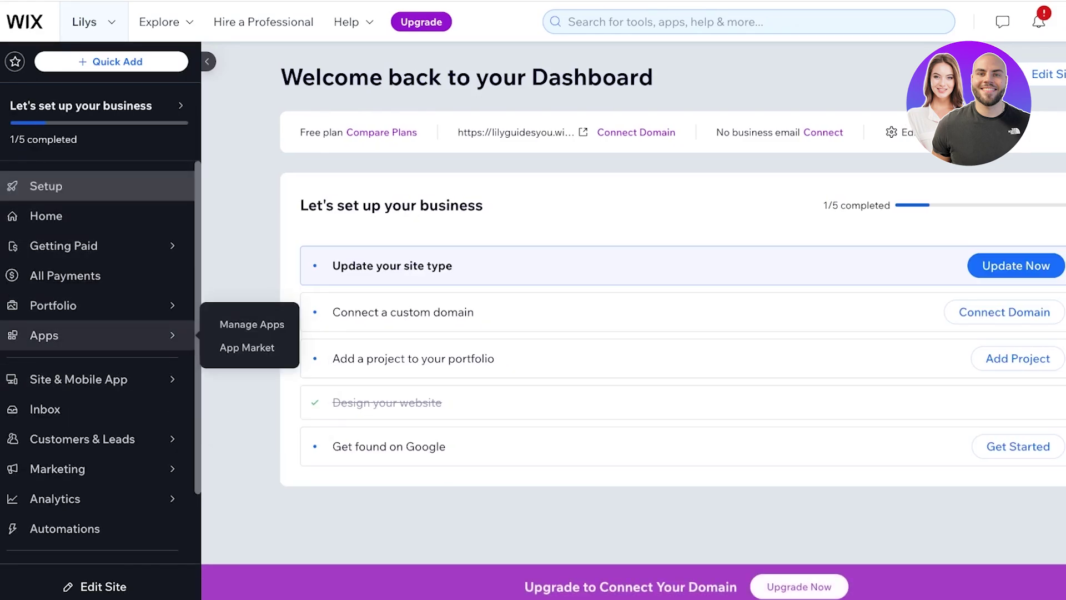
click(252, 324)
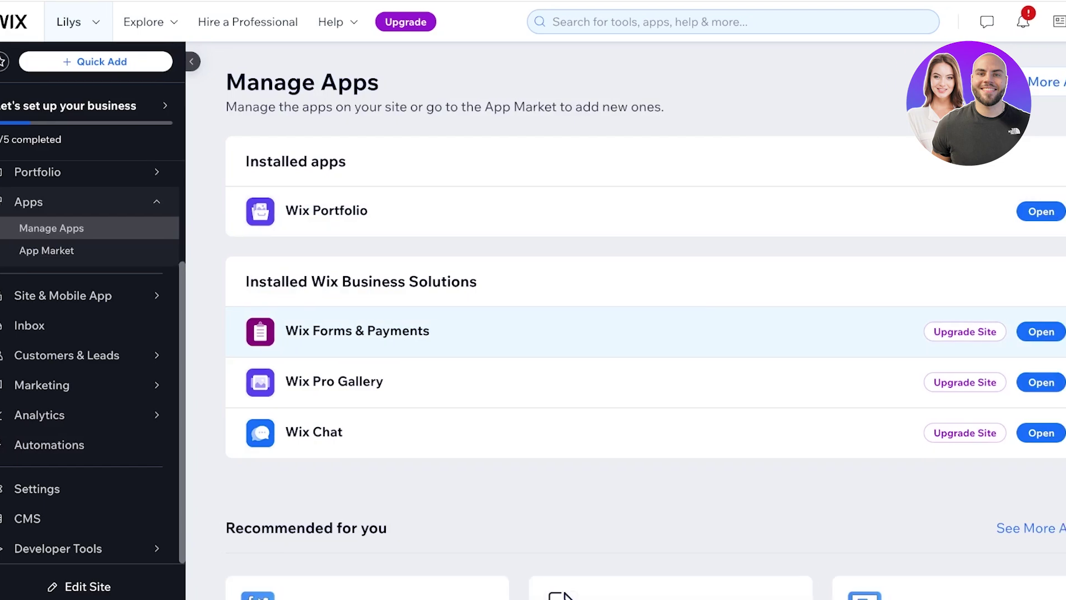
click(1055, 331)
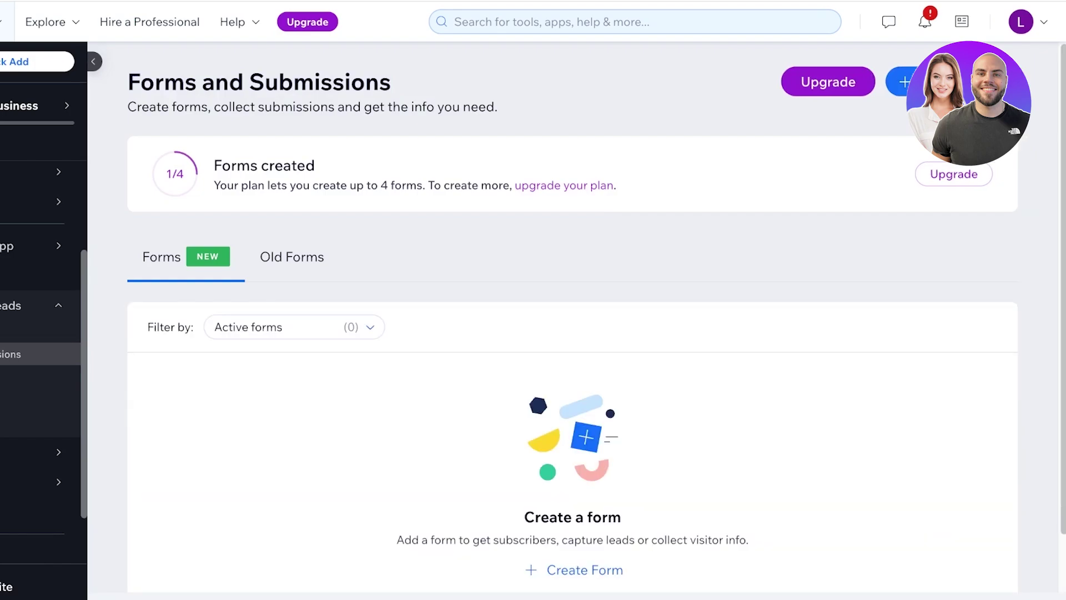
- Examine the site's new forms list and its old forms list under Forms and Submissions
scroll(571, 333, down, 2)
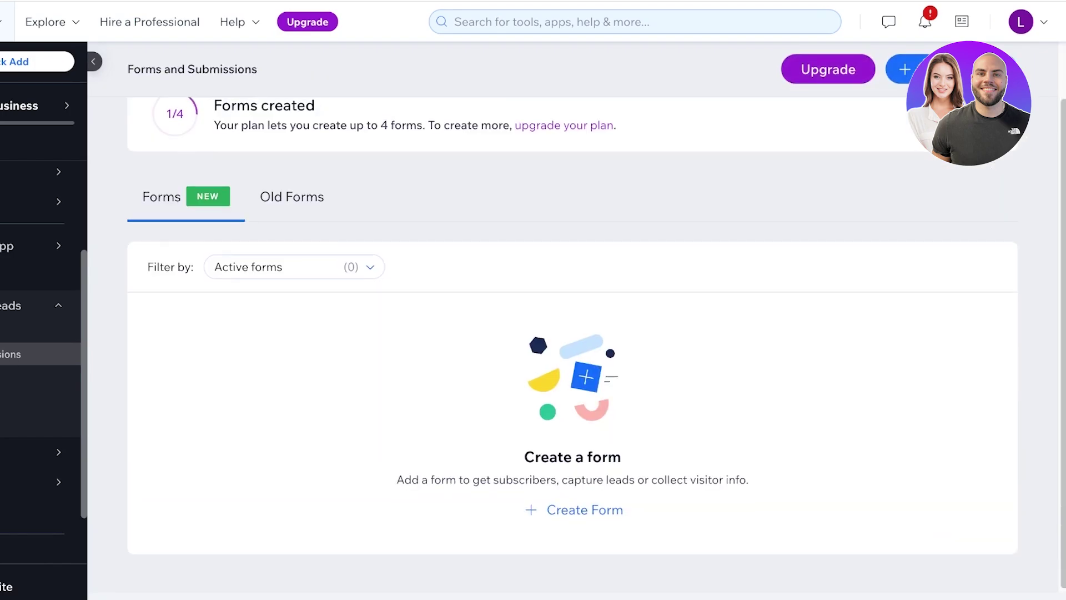
scroll(572, 333, up, 2)
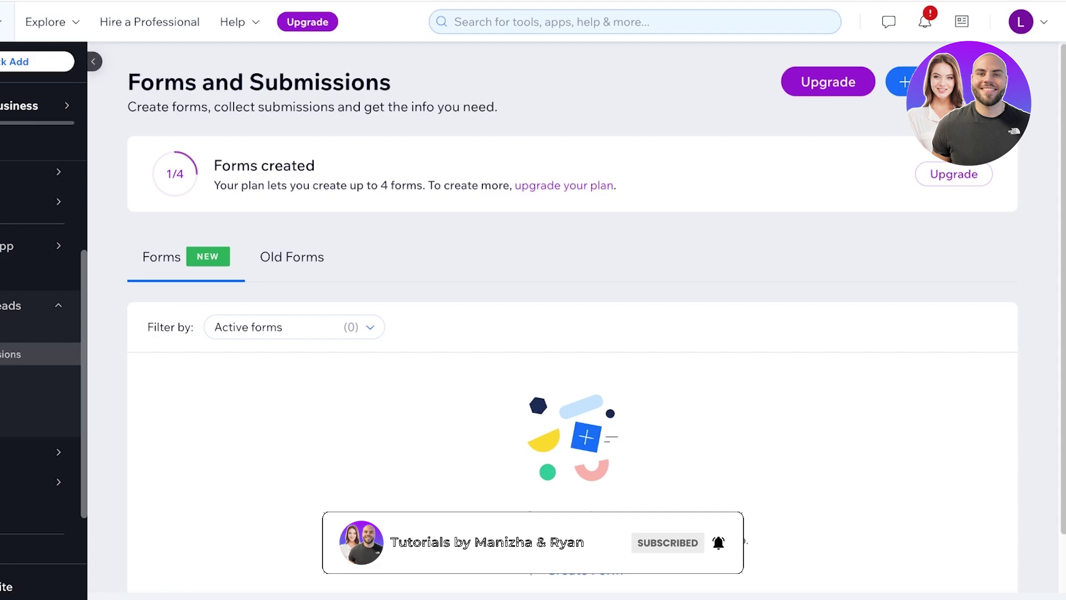
scroll(572, 333, down, 1)
click(292, 220)
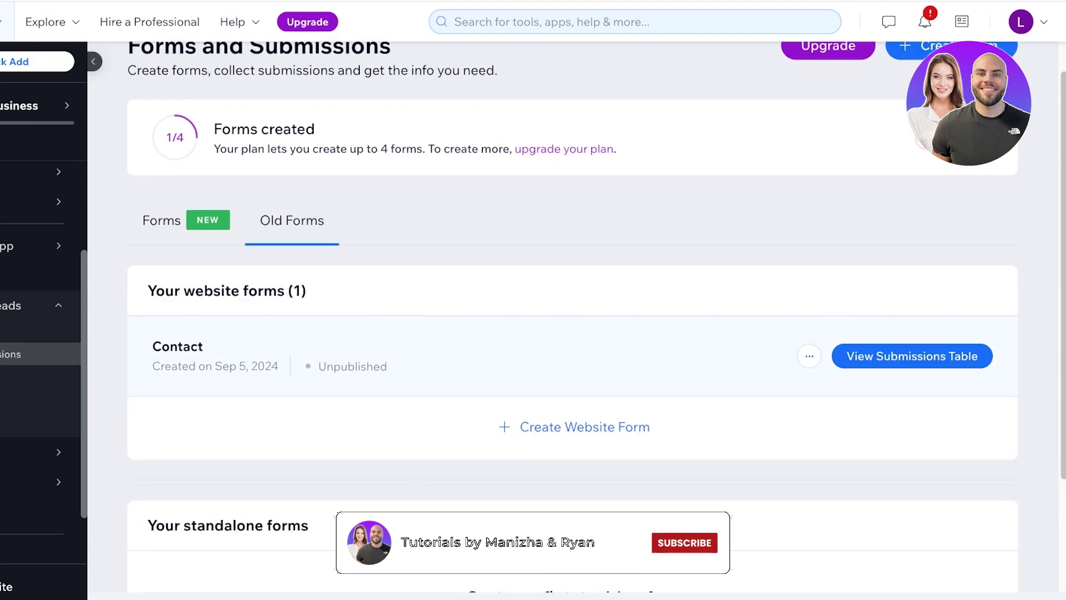
click(186, 220)
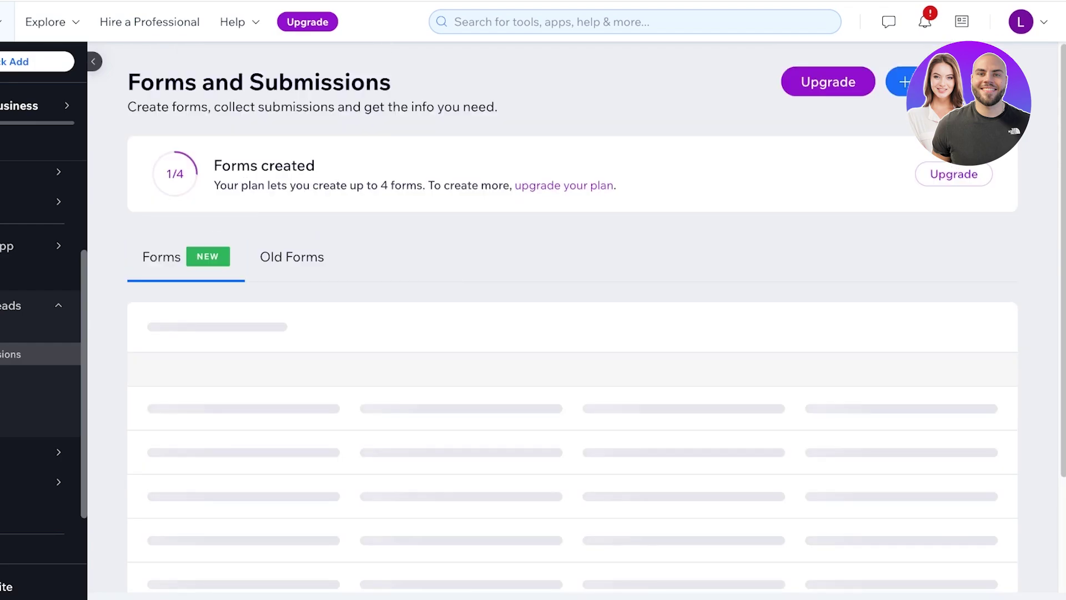
scroll(294, 327, down, 1)
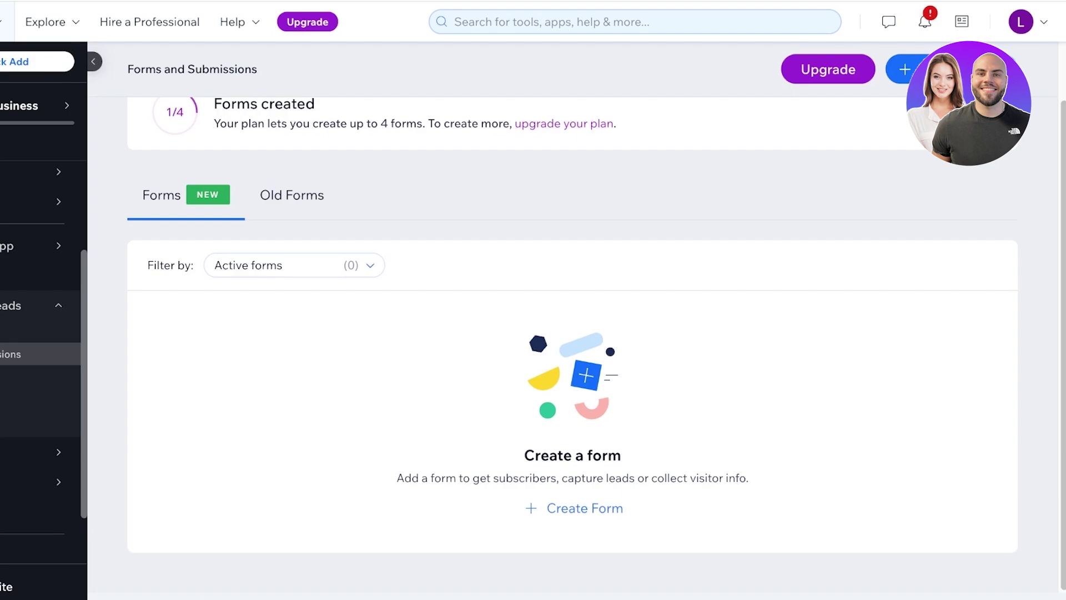
- Create a new blank form, check its page options, and return to the available form fields
click(584, 508)
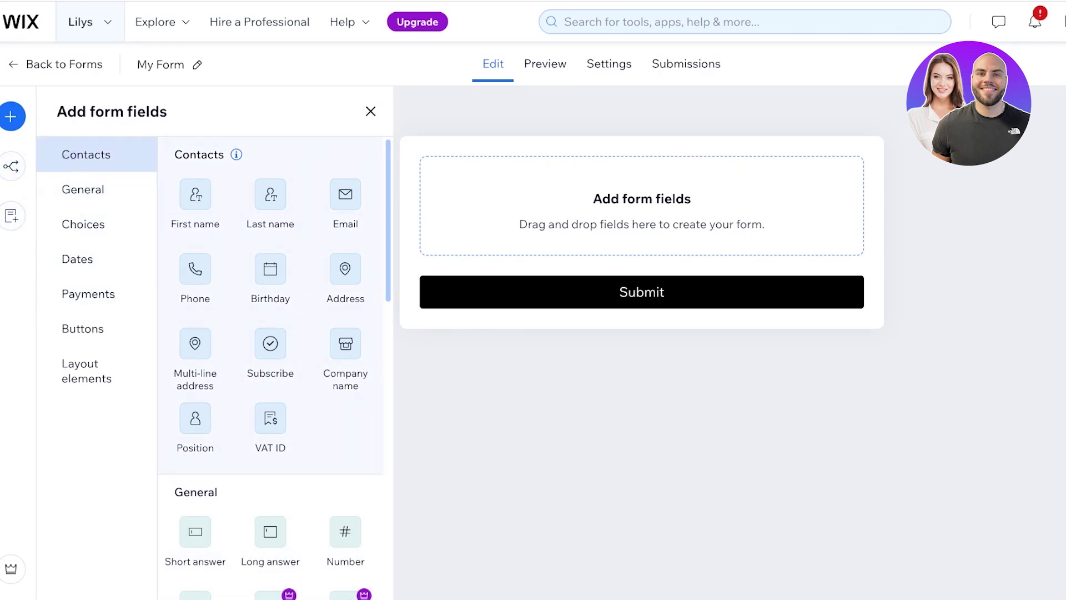
click(12, 166)
click(12, 215)
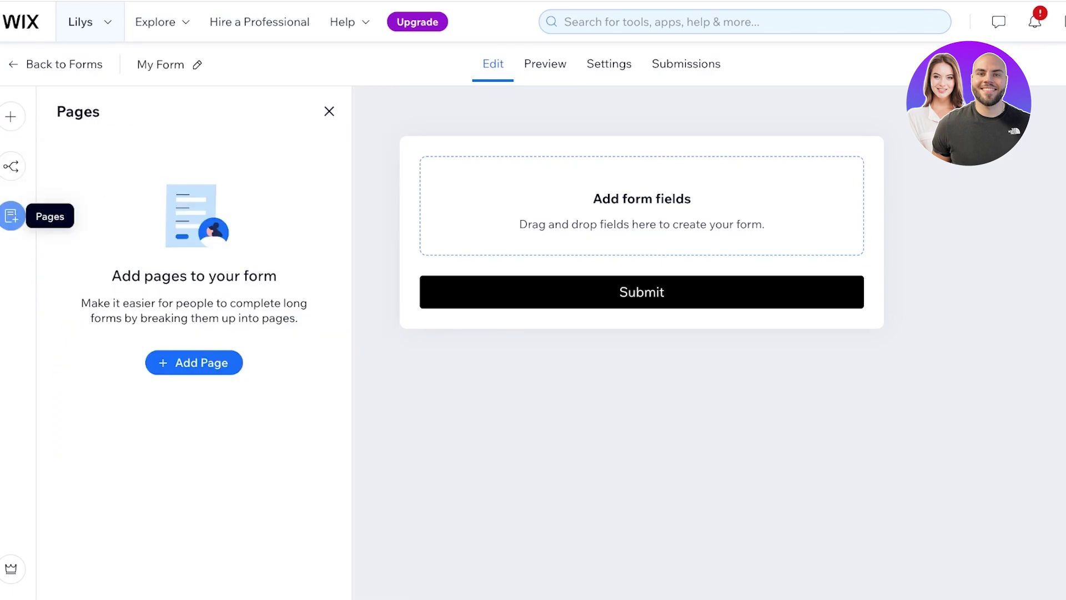
click(10, 116)
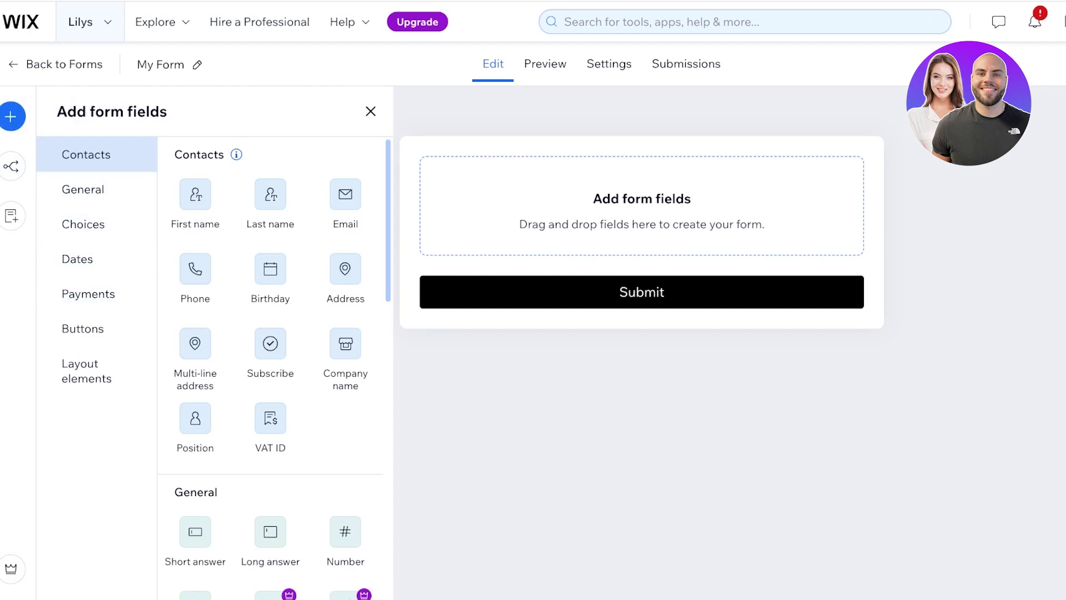
- Rename the new form "Bulk Order Form" in its general settings
click(609, 64)
triple_click(318, 217)
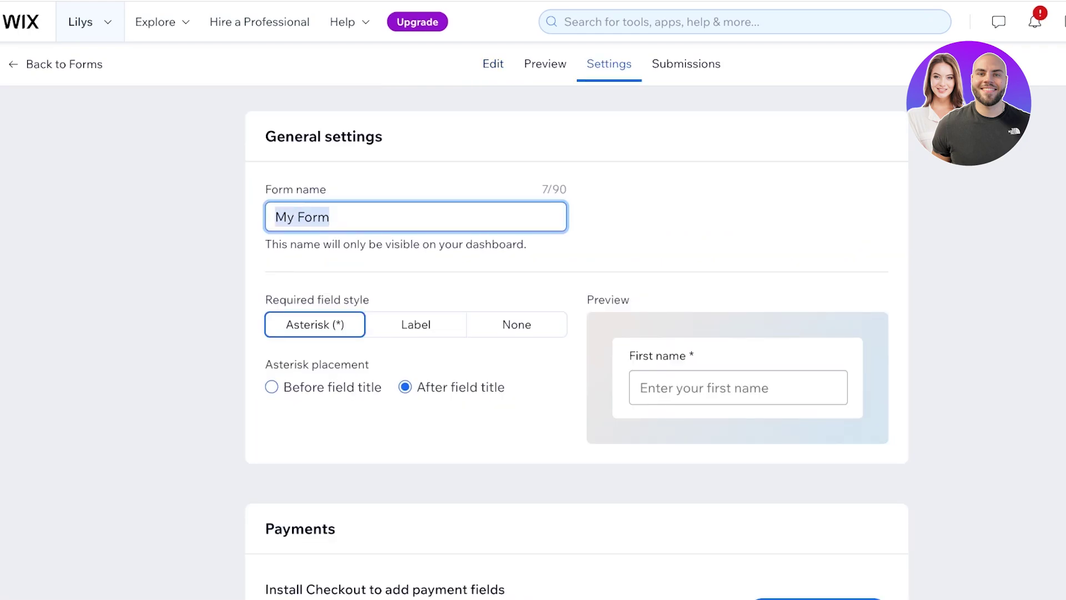
text(Bulk Order)
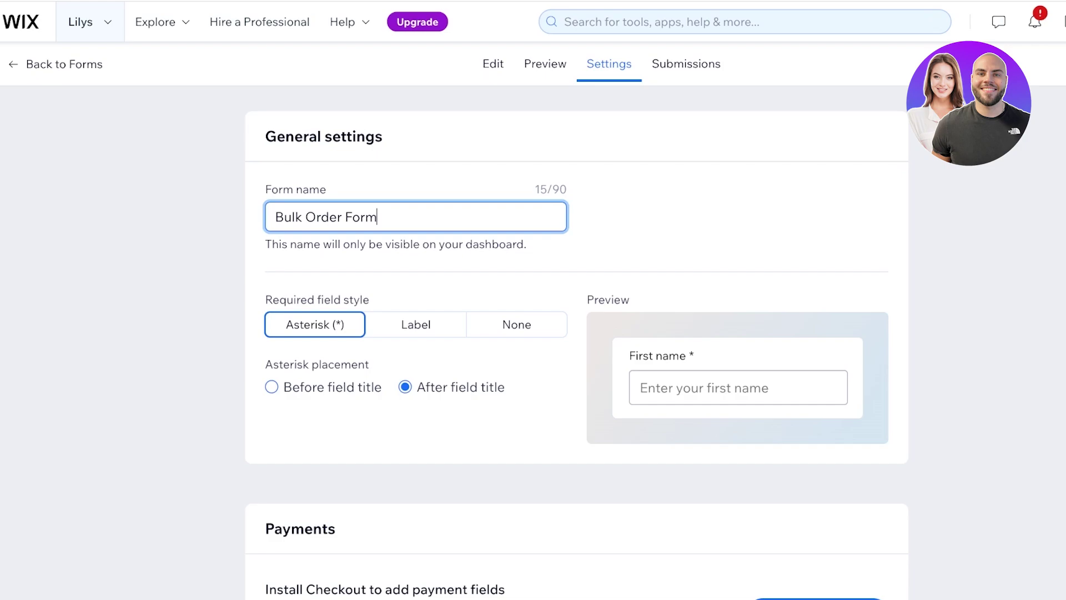
- Set the form's spam filter to Only reCAPTCHA
scroll(576, 342, down, 7)
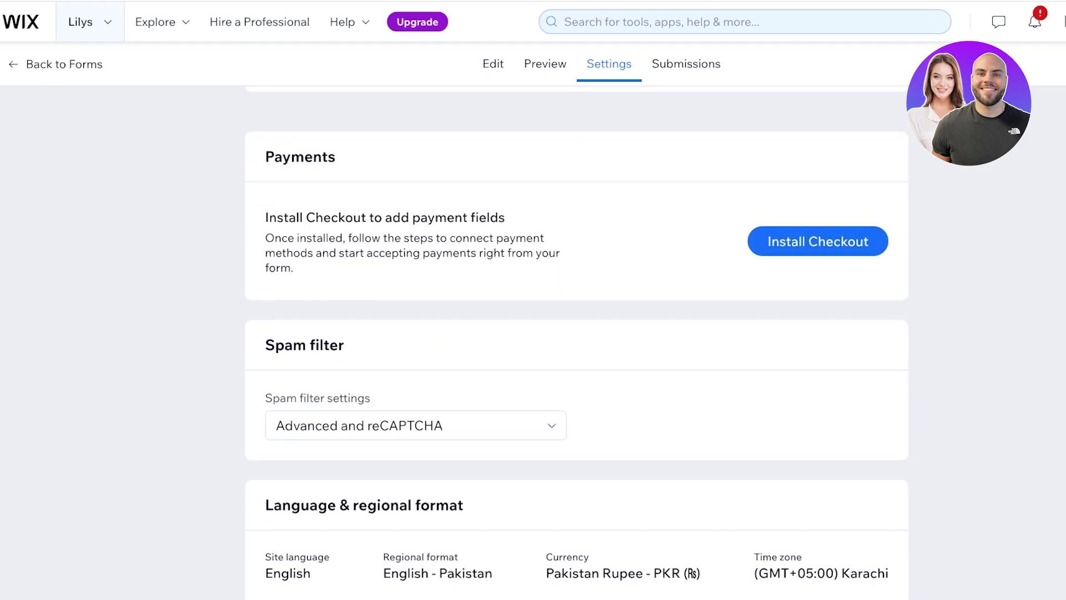
scroll(576, 344, down, 2)
click(416, 335)
click(334, 365)
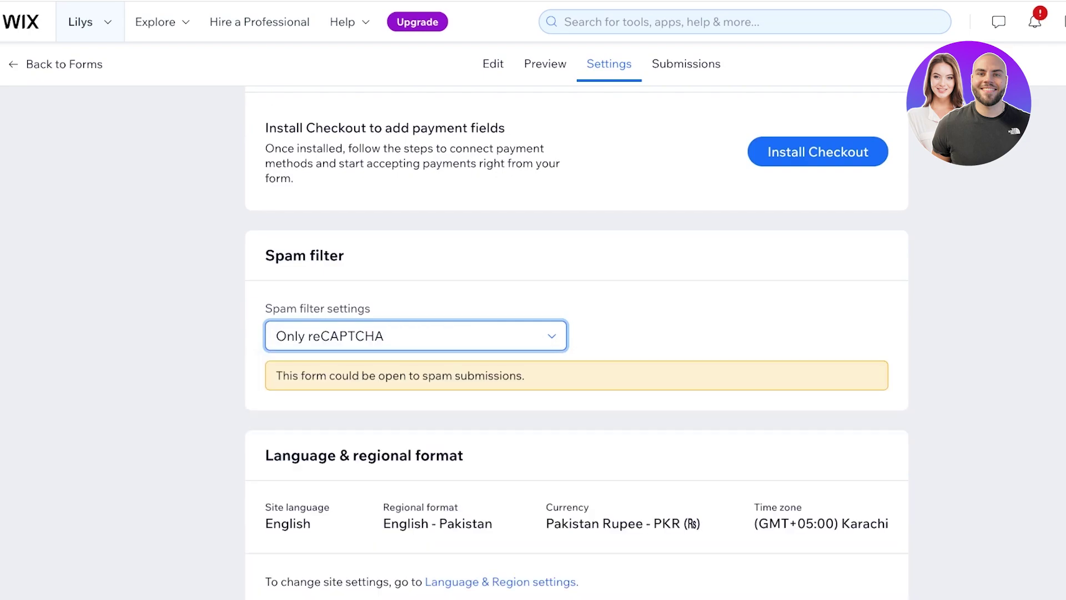
scroll(576, 344, up, 8)
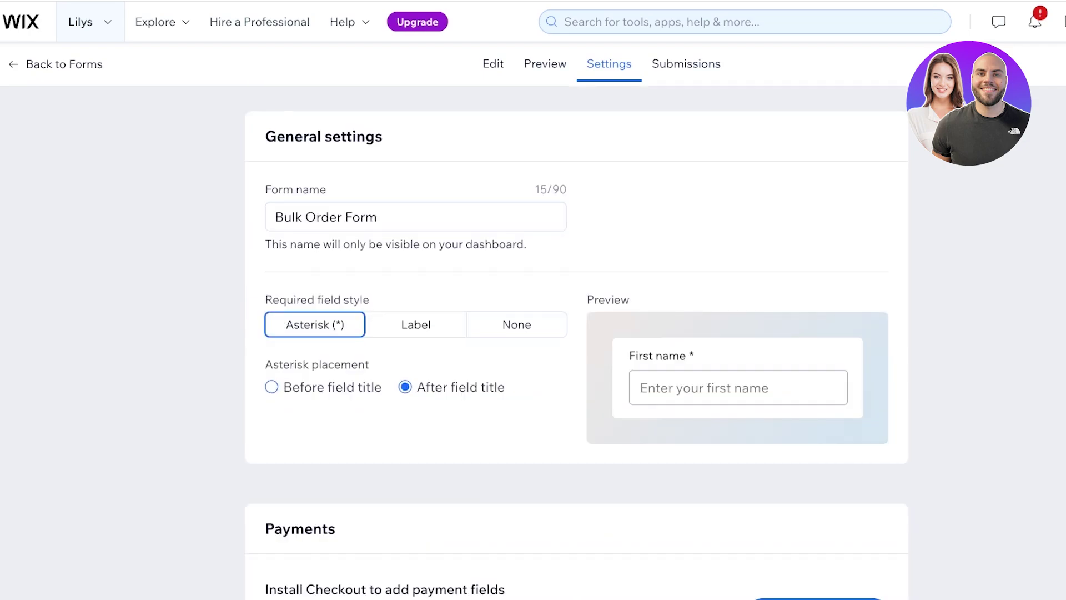
- Add First name, Last name, Email, Phone and Position contact fields to the Bulk Order Form
click(493, 64)
drag(195, 194, 642, 200)
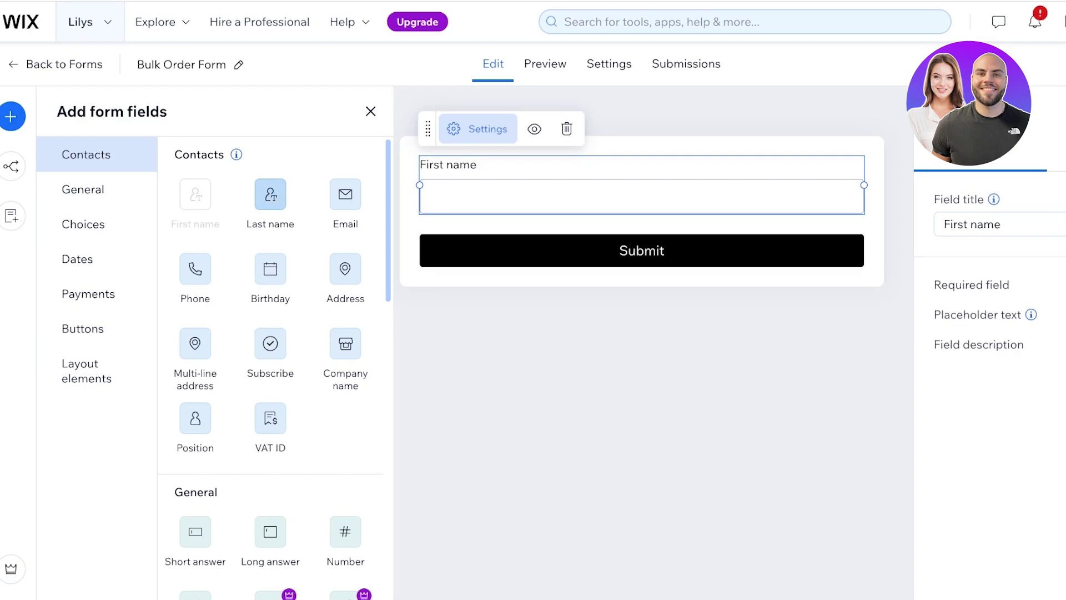
click(271, 195)
click(346, 194)
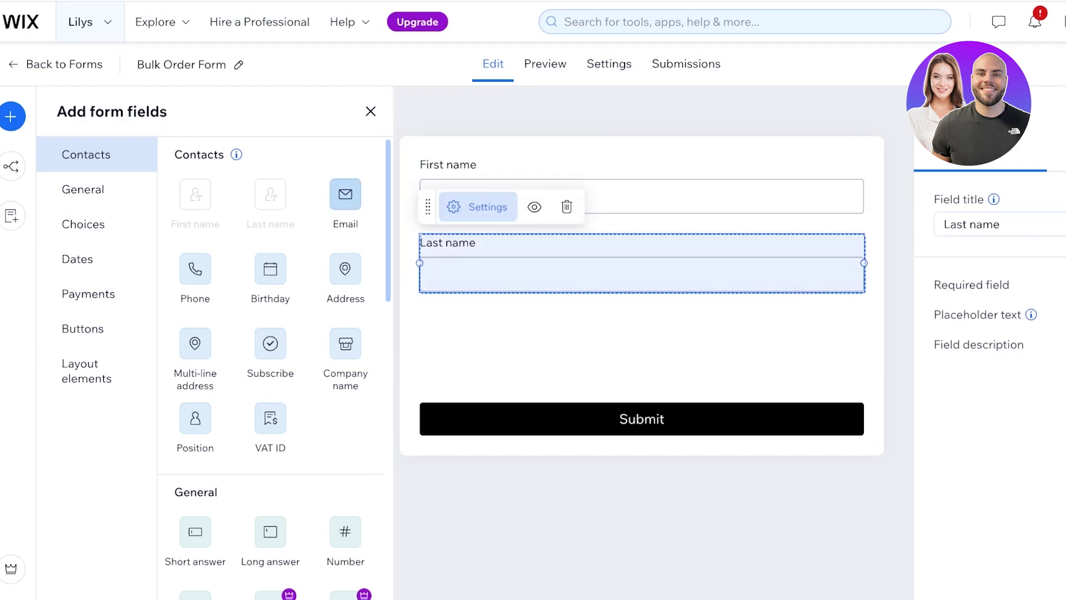
click(195, 269)
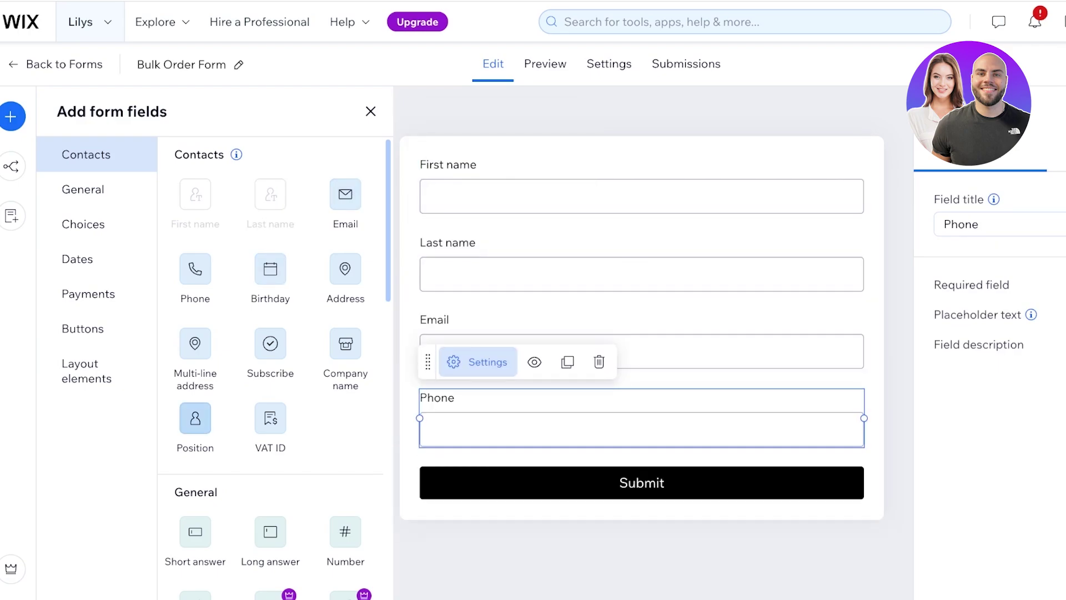
scroll(195, 417, down, 2)
click(195, 337)
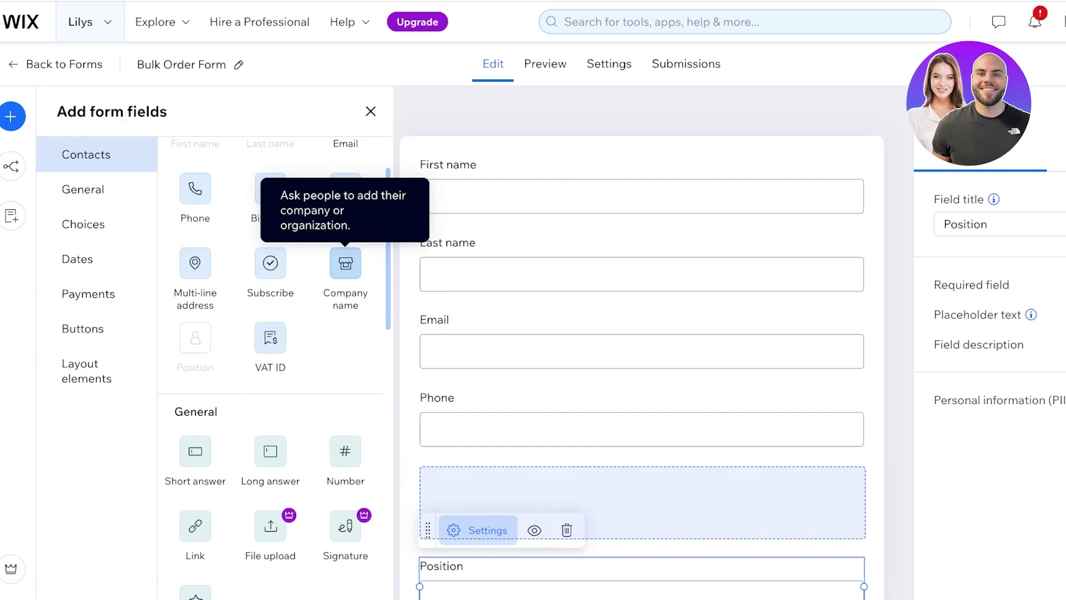
- Add a Company name contact field between Phone and Position
click(345, 262)
scroll(270, 244, down, 5)
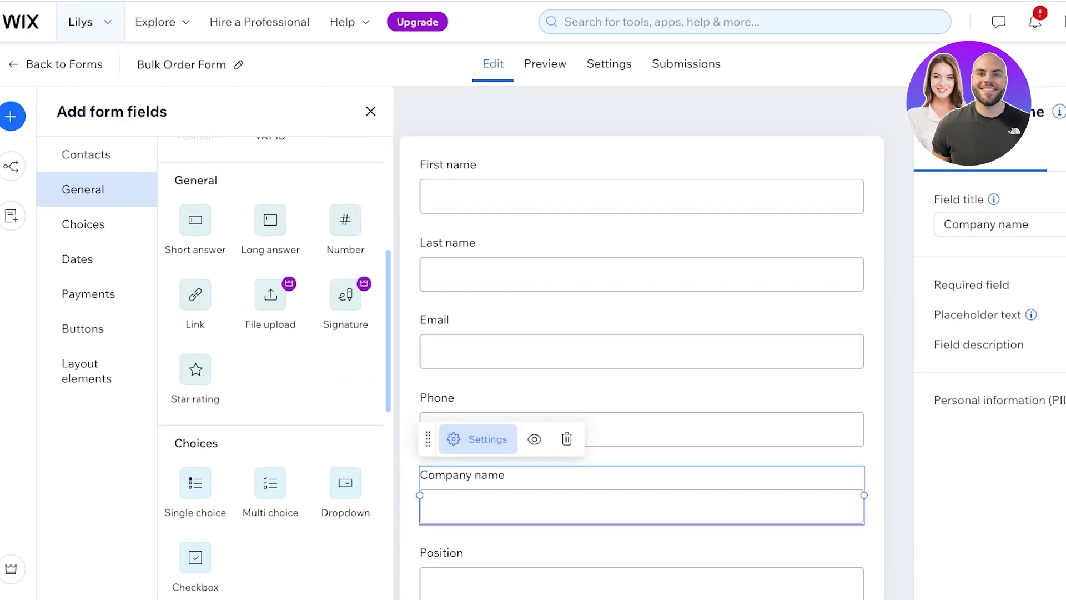
scroll(642, 389, down, 2)
scroll(270, 483, down, 10)
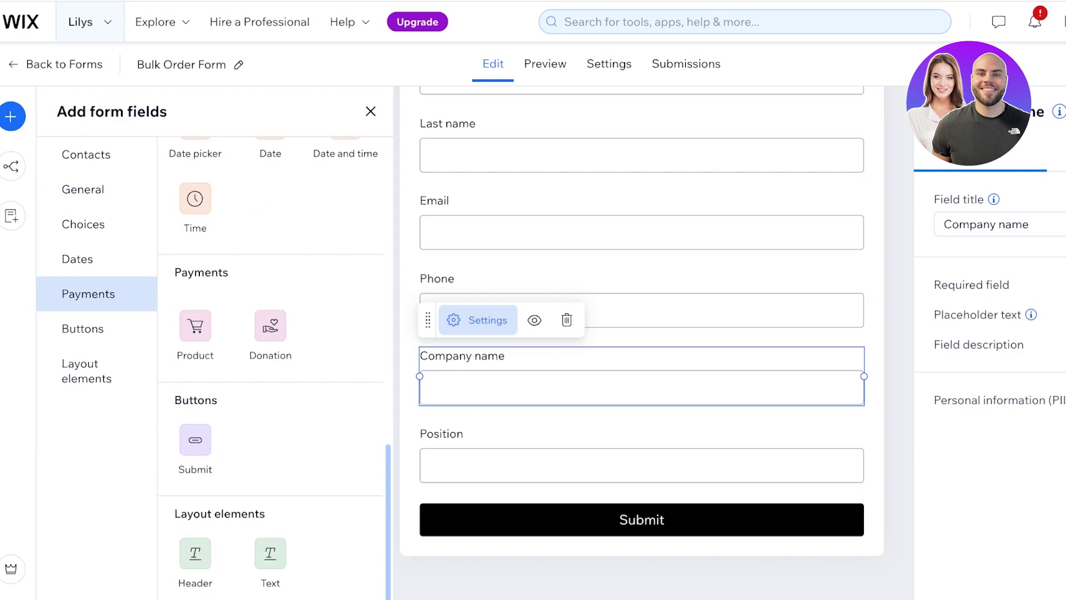
drag(271, 553, 611, 530)
click(477, 475)
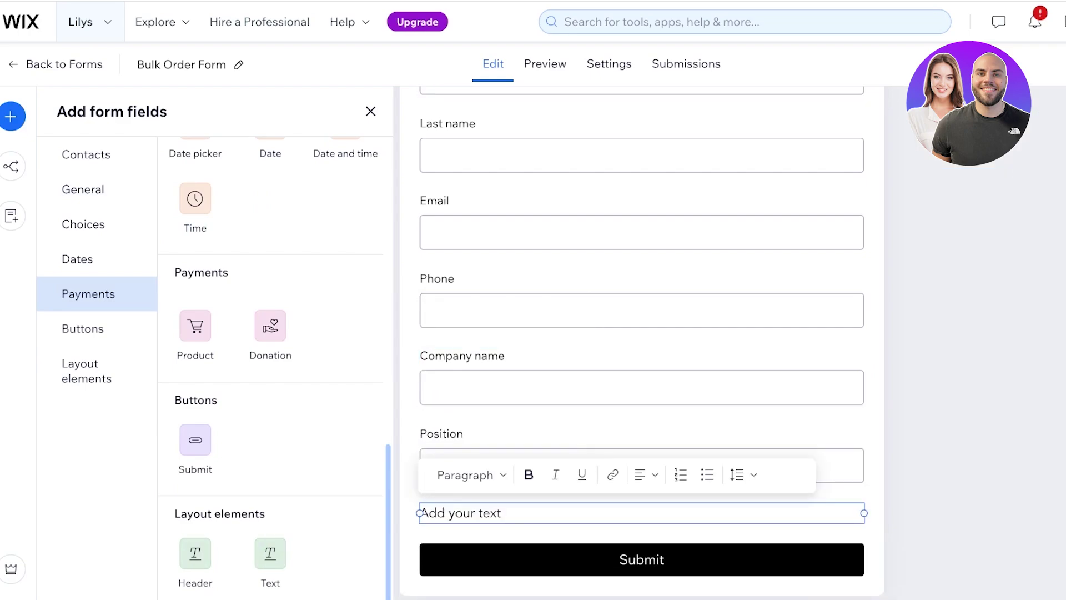
key(Escape)
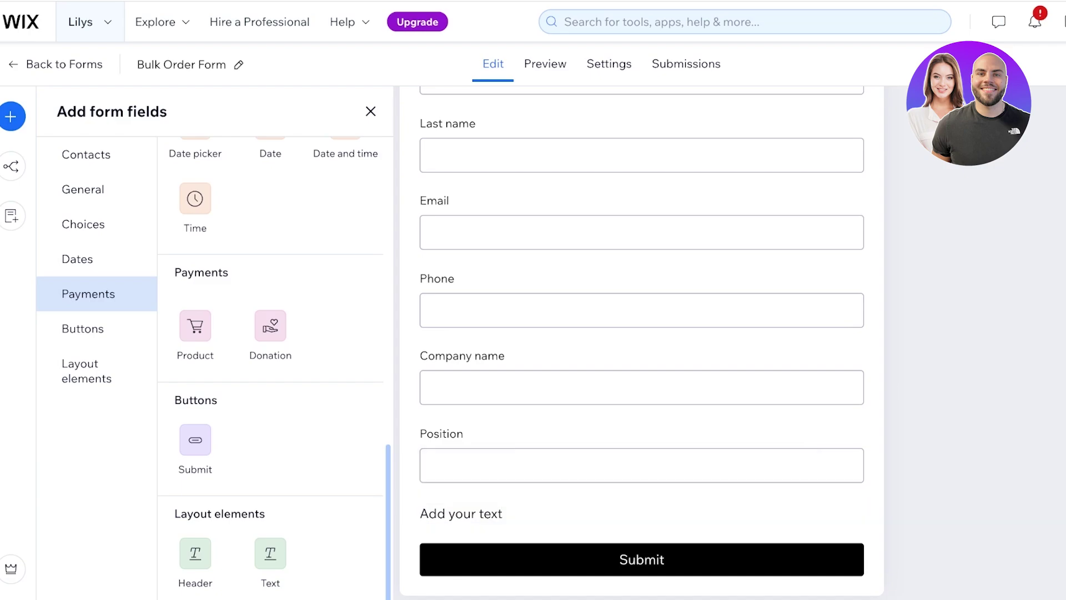
click(460, 514)
click(566, 476)
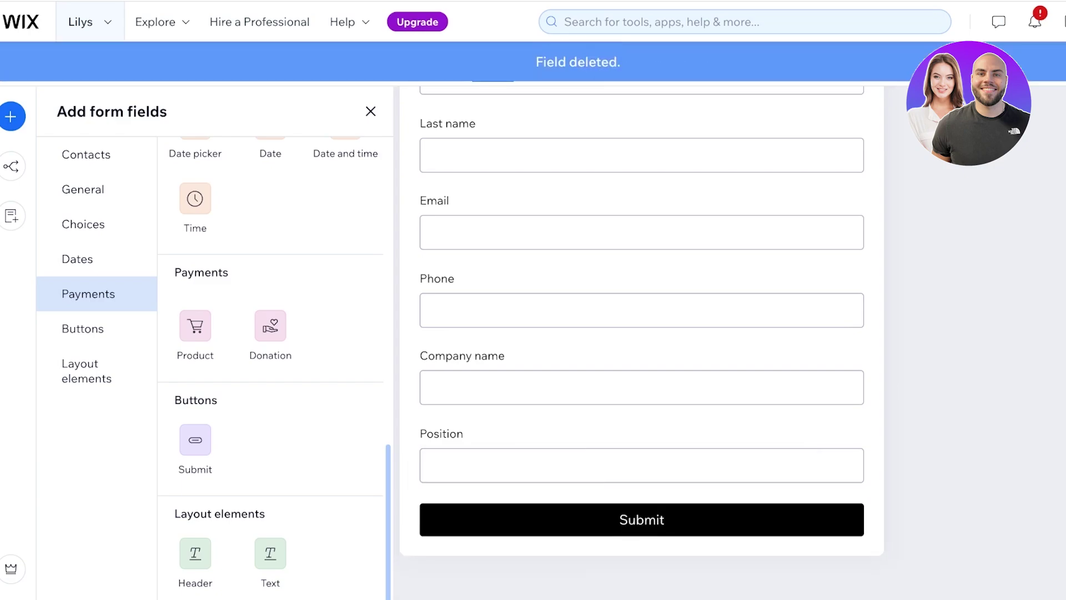
- Narrow the First name and Last name fields to half width and place them side by side in one row
click(641, 196)
drag(864, 184, 632, 196)
click(863, 264)
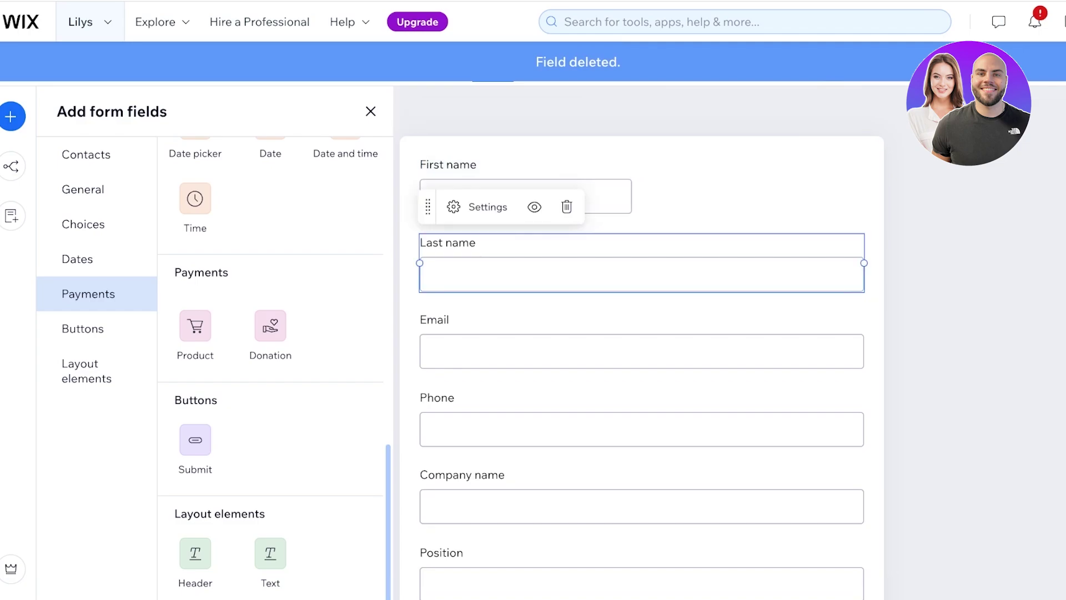
drag(863, 264, 593, 264)
drag(527, 264, 864, 185)
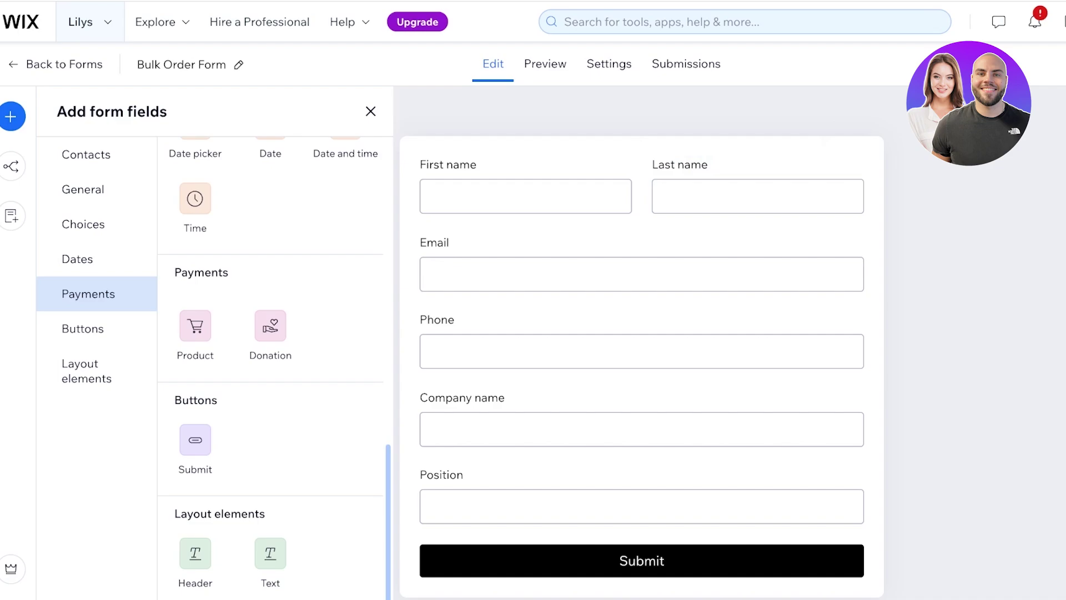
- Narrow the Email field to half width and place the Phone field beside it in the same row
click(863, 264)
drag(863, 263, 632, 263)
click(641, 350)
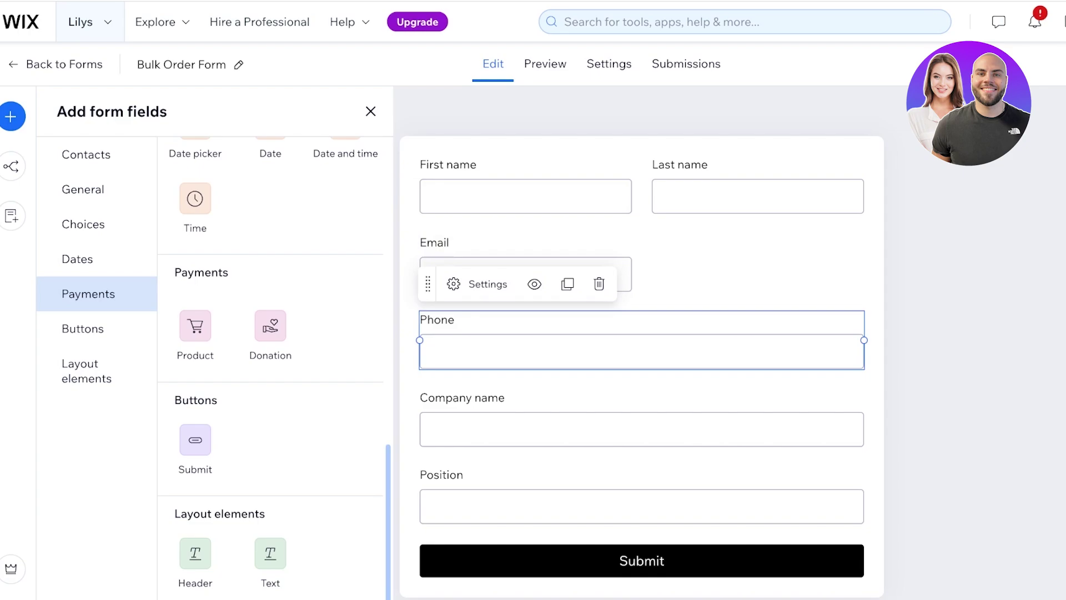
drag(428, 284, 631, 274)
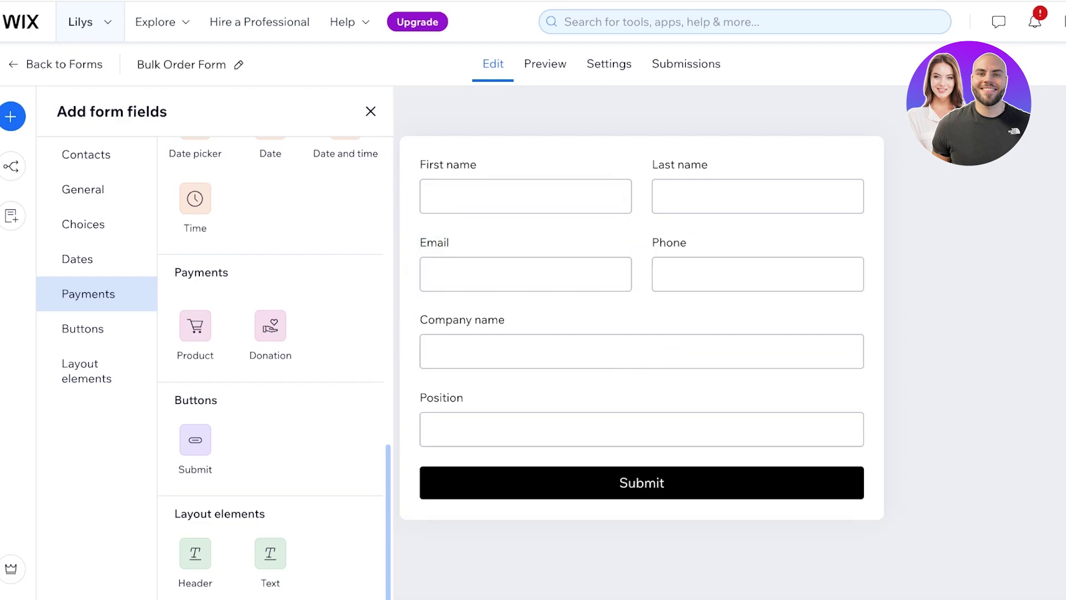
- Narrow the Company name field to half width and place the Position field beside it in the same row
click(642, 351)
drag(864, 340, 642, 340)
drag(420, 418, 644, 418)
drag(653, 361, 655, 355)
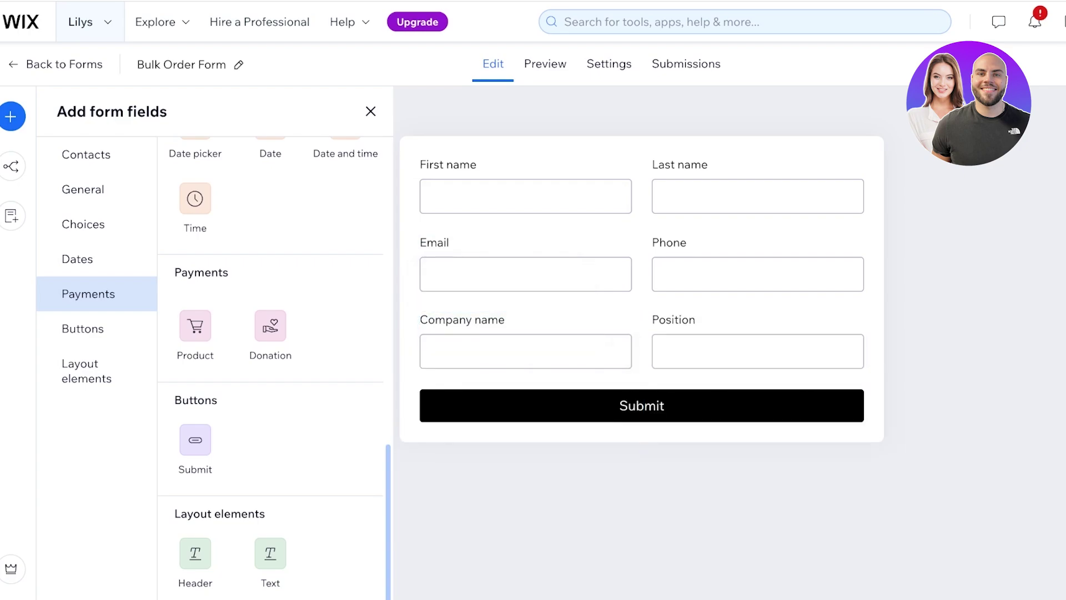
- Make the First name, Last name, Phone, Email, Company name and Position fields required
click(525, 167)
click(479, 129)
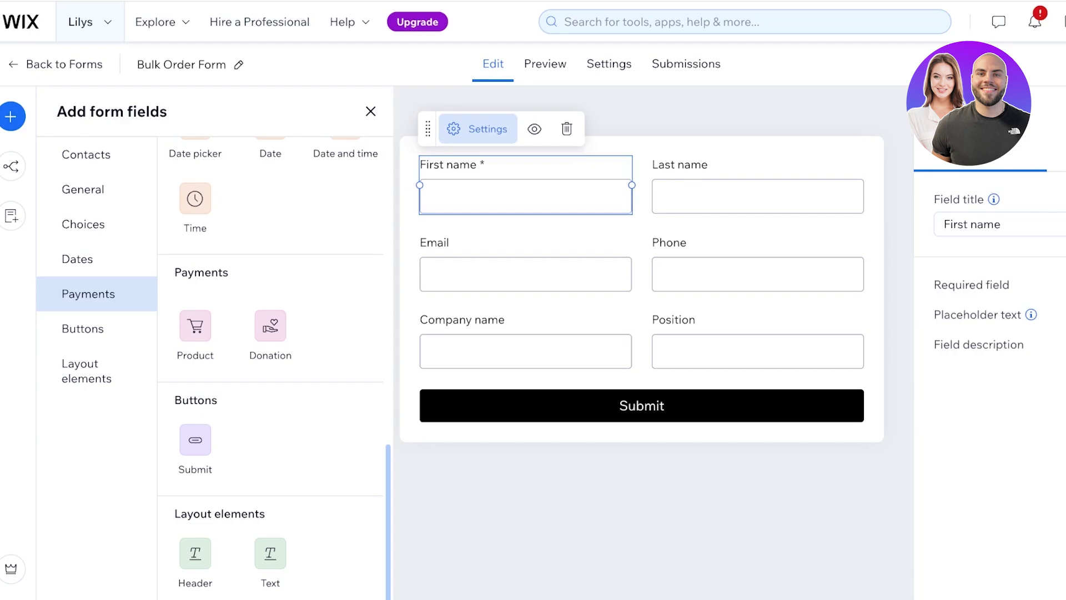
click(1059, 156)
click(758, 191)
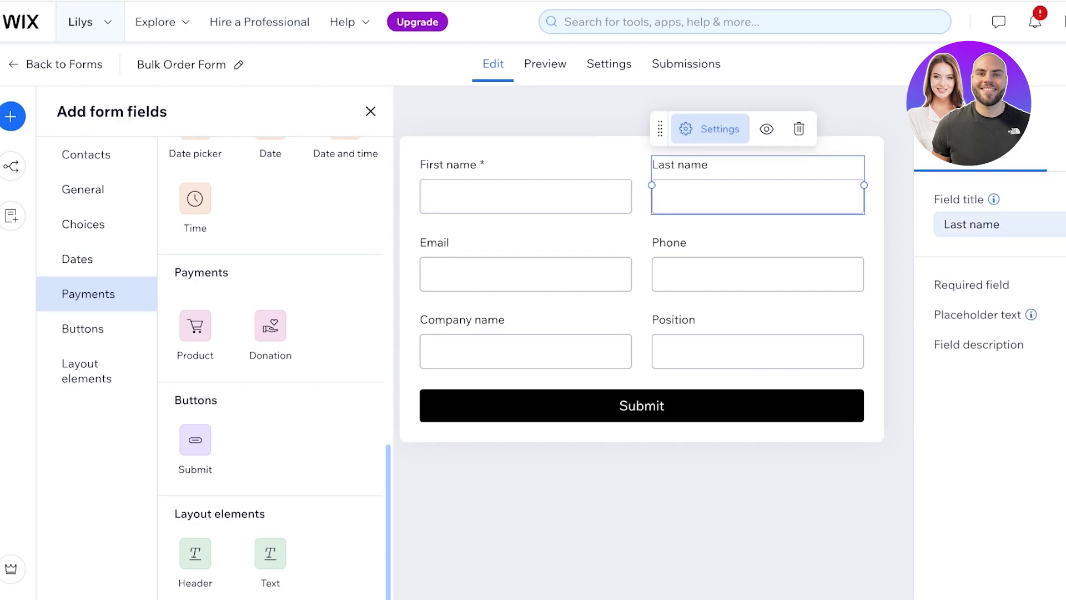
click(758, 271)
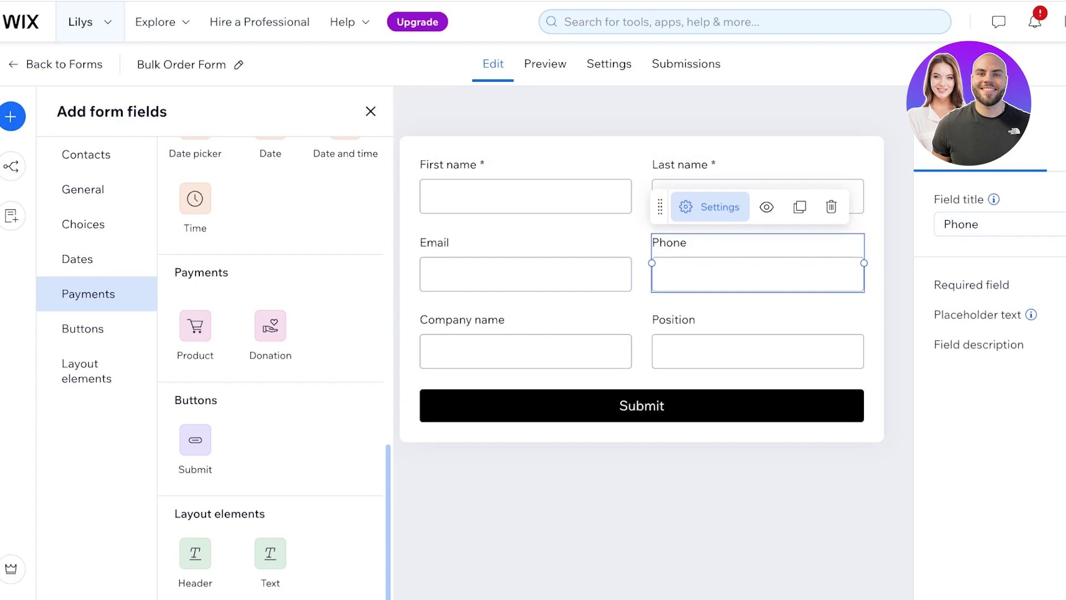
click(525, 274)
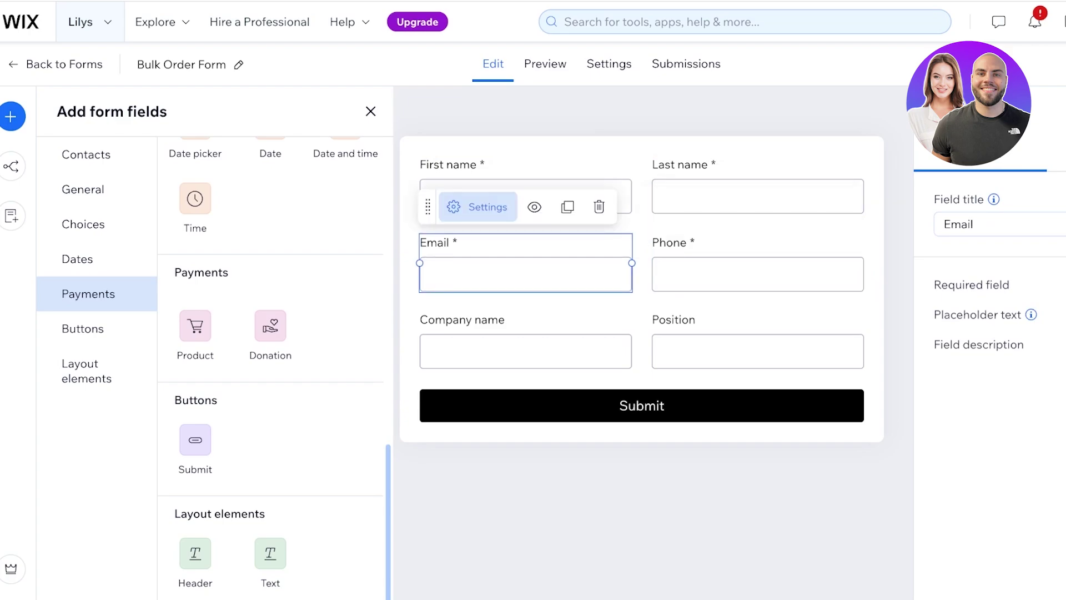
click(526, 351)
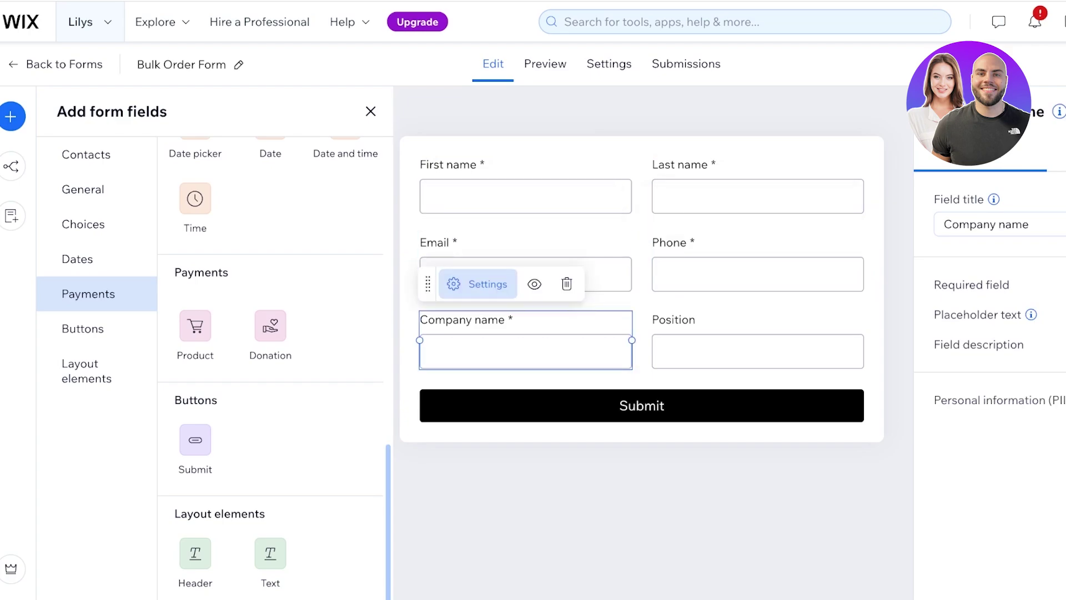
click(757, 351)
click(642, 500)
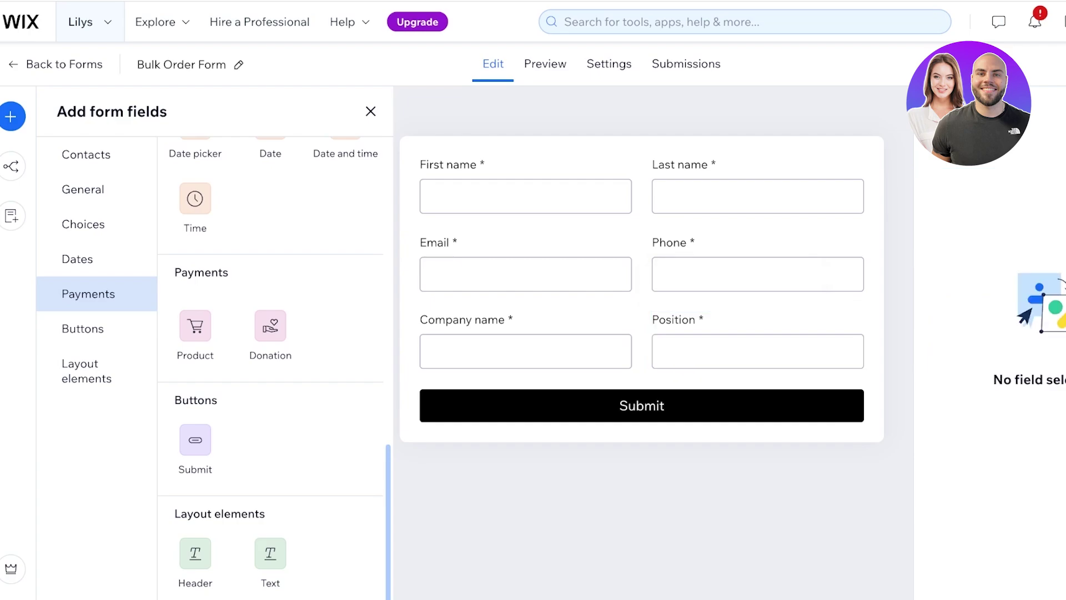
- Add a multi choice field above Submit and title it "Which of our products would you be ordering in bulk?"
scroll(196, 336, up, 7)
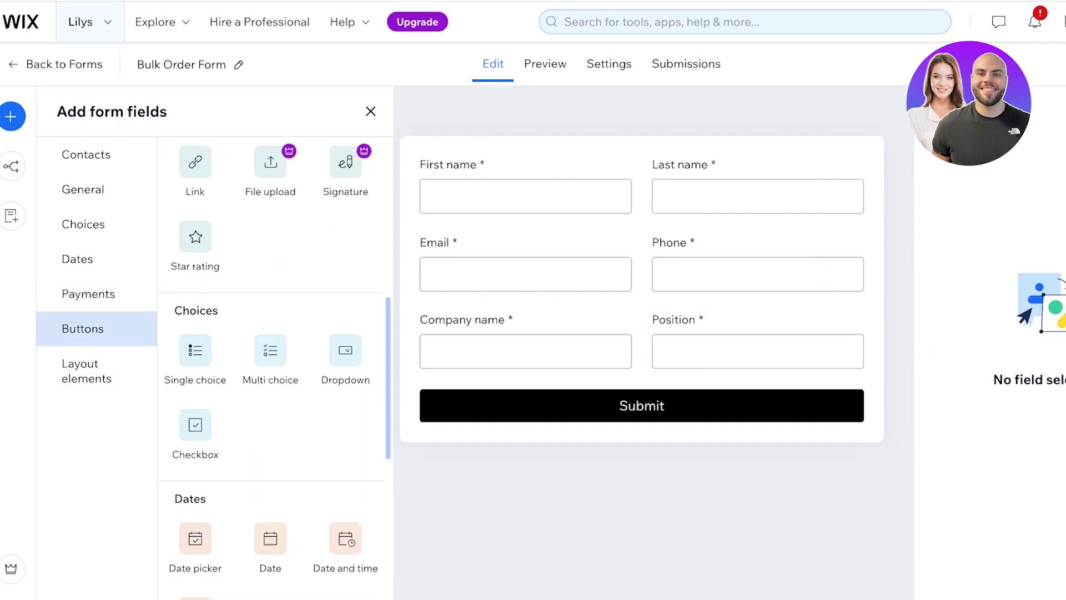
scroll(271, 450, up, 2)
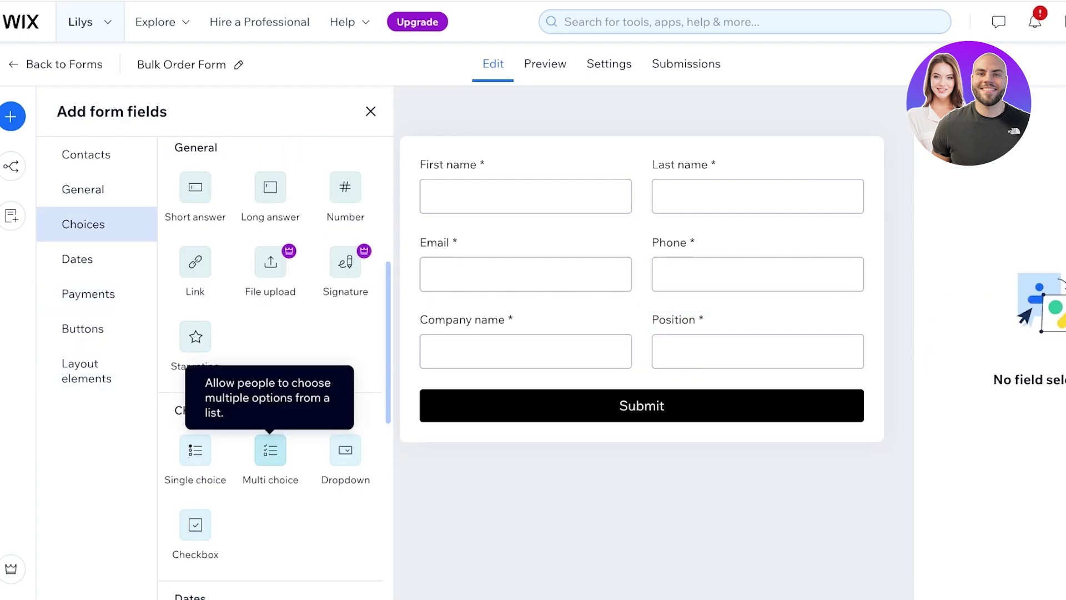
click(270, 450)
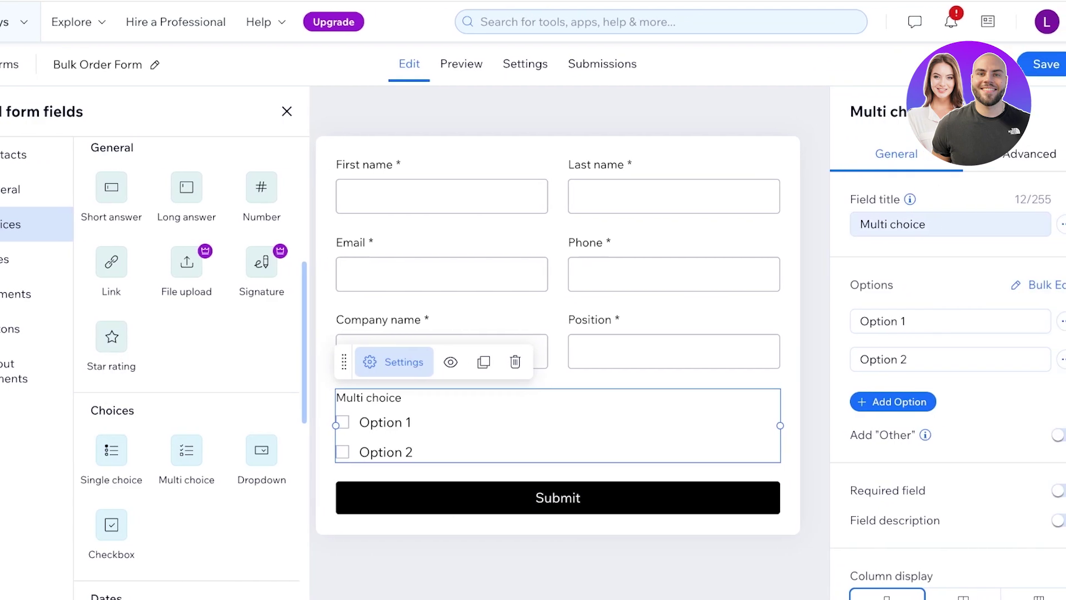
drag(1013, 224, 942, 224)
key(BackSpace)
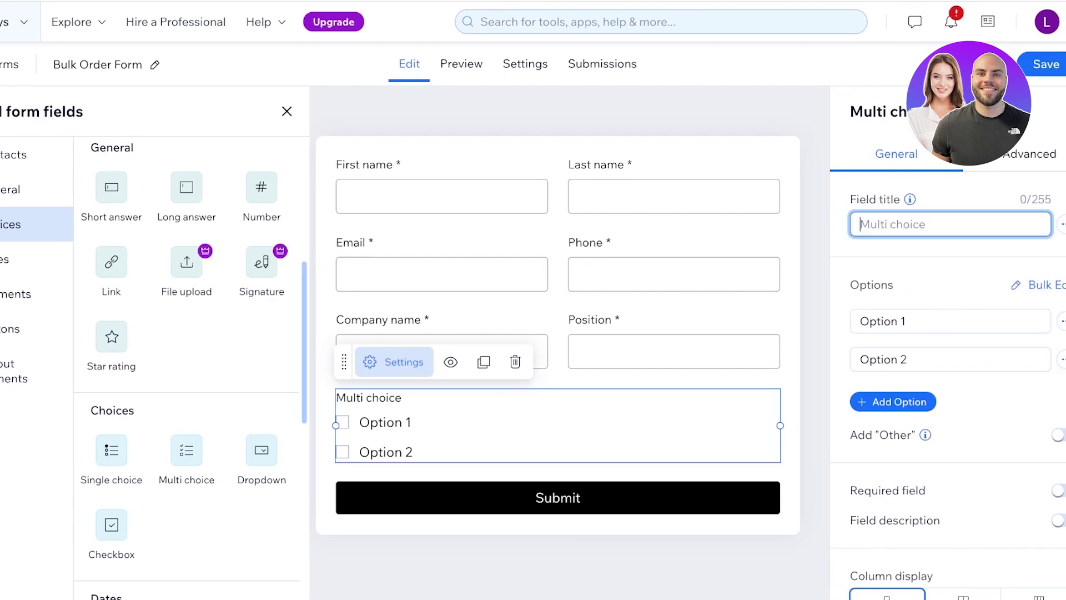
key(BackSpace)
text(Wh)
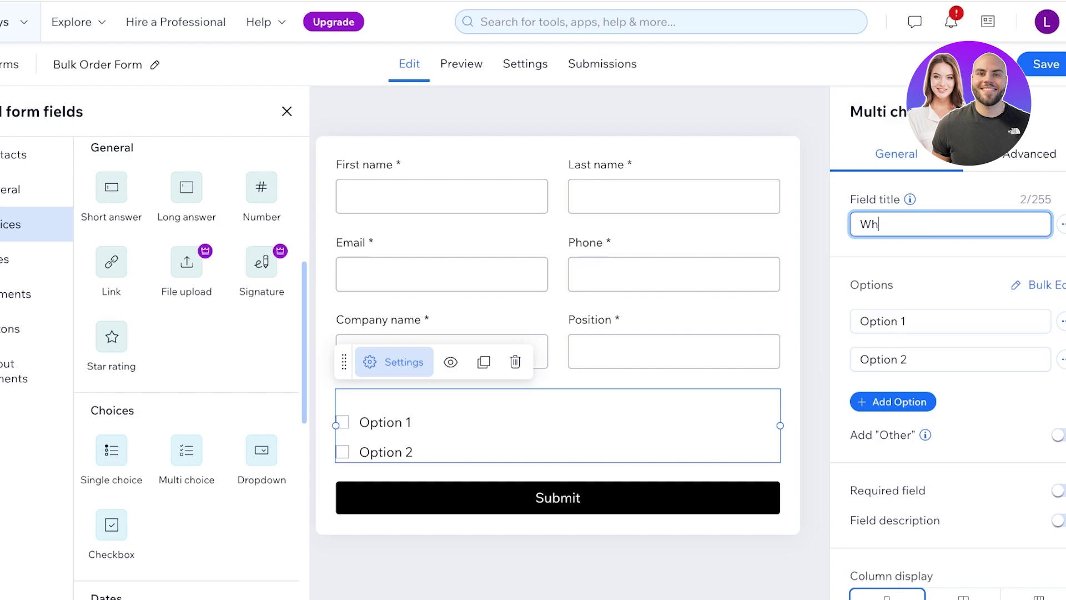
text(ich of our products would )
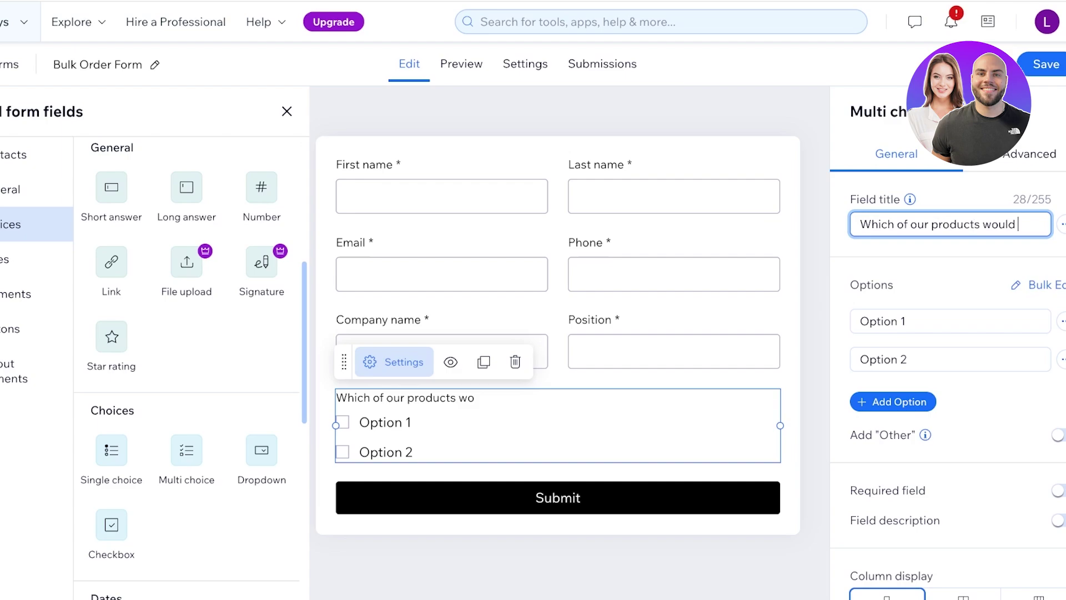
text(you be ordering )
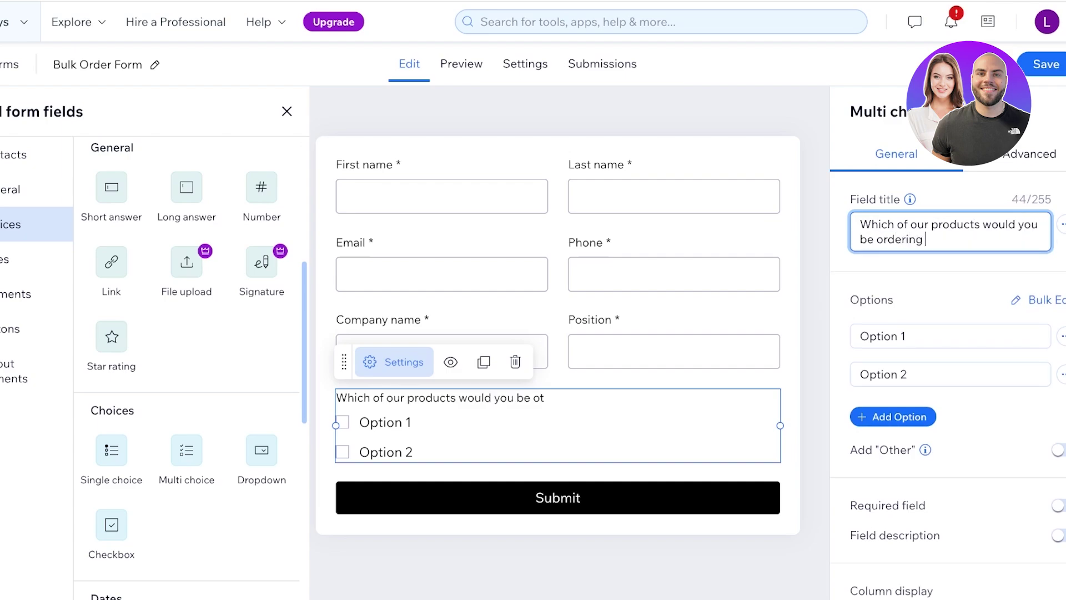
text(in bulk>)
key(BackSpace)
text(?)
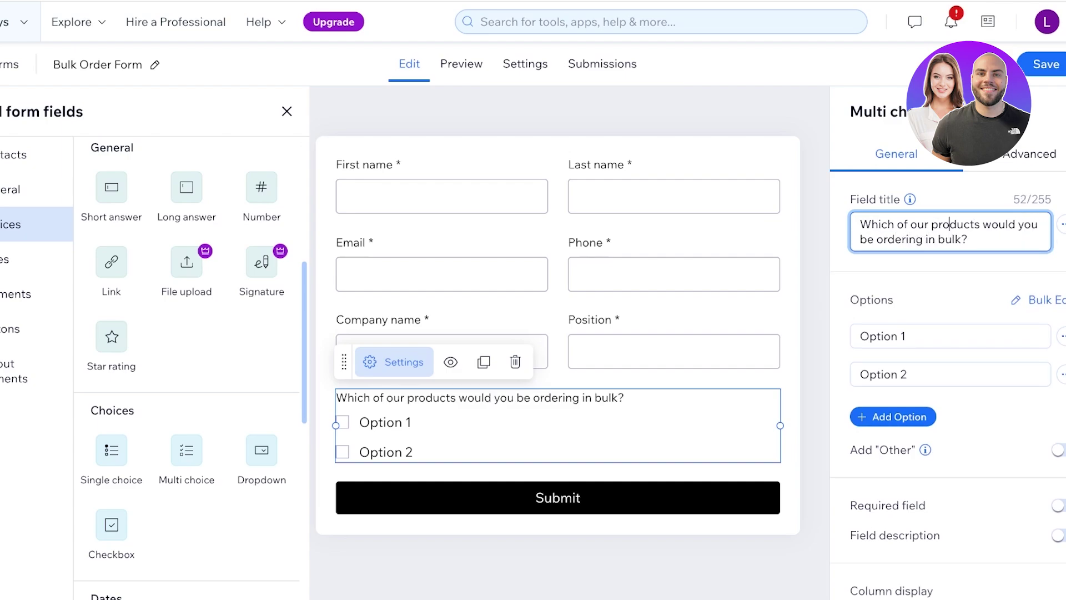
- Insert the word "category" before "our products" in the multi choice field's title
drag(918, 224, 993, 224)
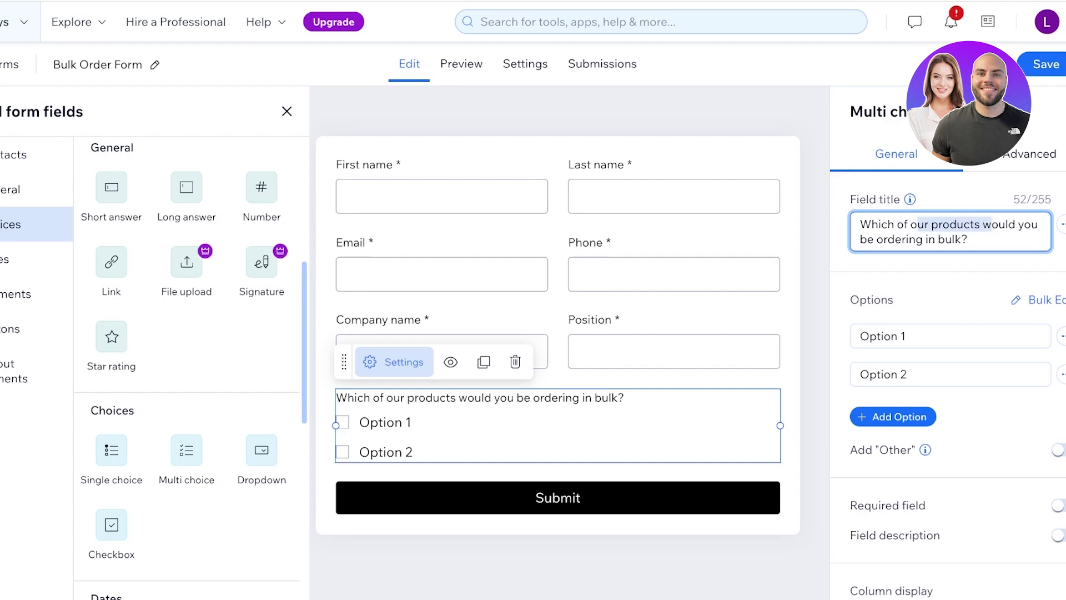
click(910, 225)
text(category)
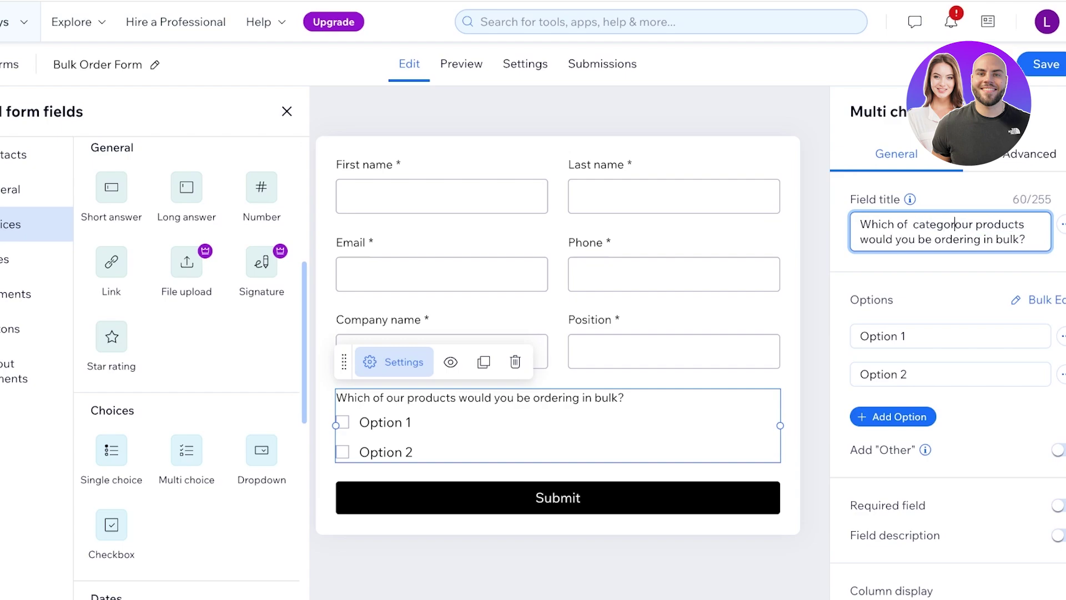
- Rename the first two options of the multi choice field to Clothing and Jewellery
triple_click(907, 336)
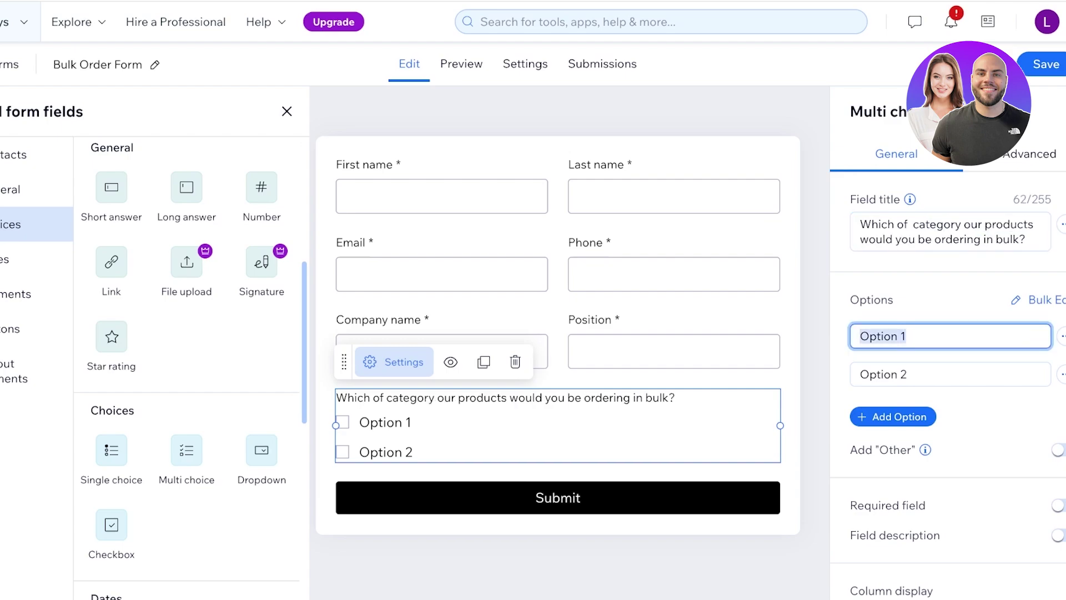
text(Clothing)
key(Tab)
text(Ac)
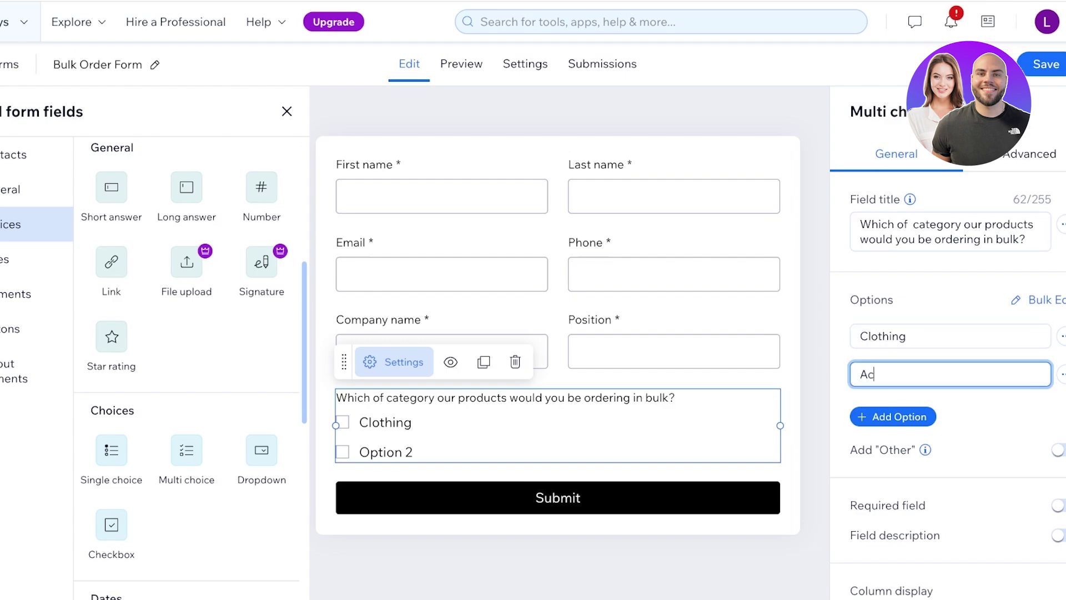
text(cesorri)
key(BackSpace)
key(BackSpace)
key(BackSpace)
key(BackSpace)
key(BackSpace)
key(BackSpace)
key(BackSpace)
key(BackSpace)
key(BackSpace)
text(Jewellery)
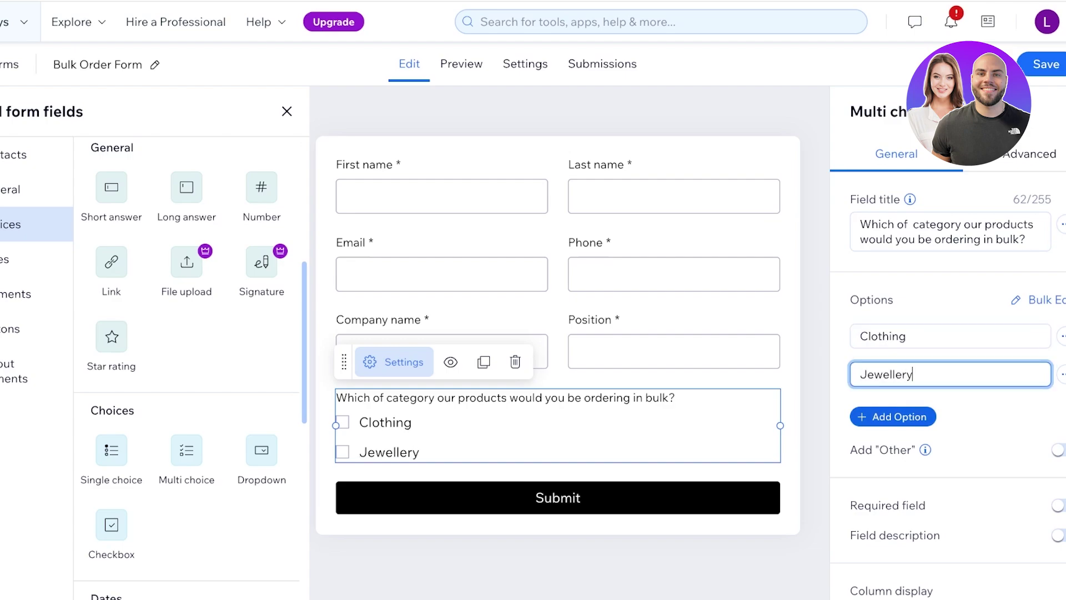
- Add two more options, Shoes and Other, to the multi choice field
key(Return)
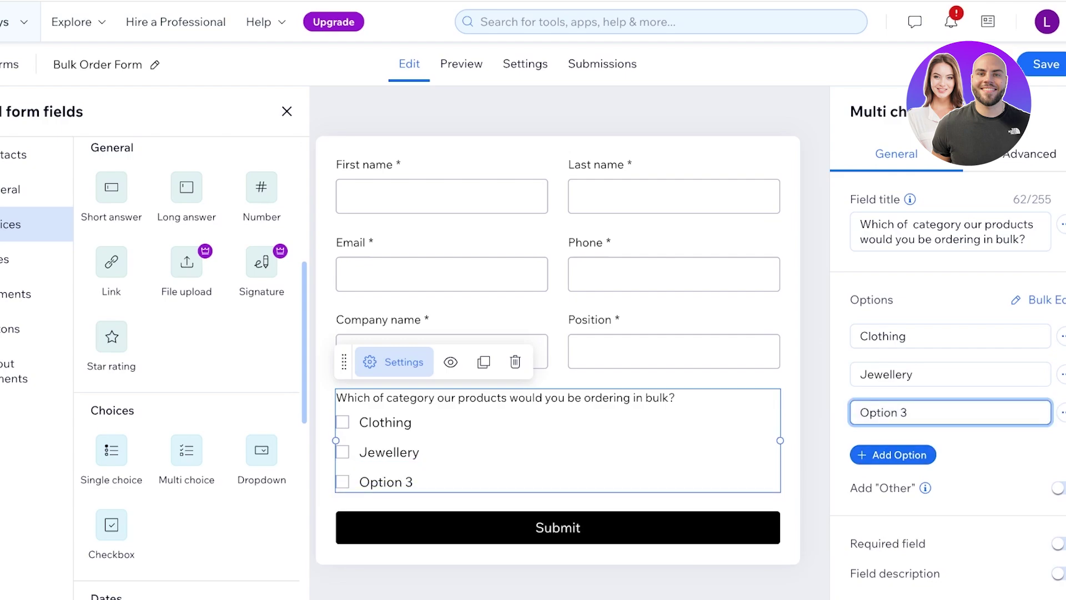
text(Shoes)
click(892, 455)
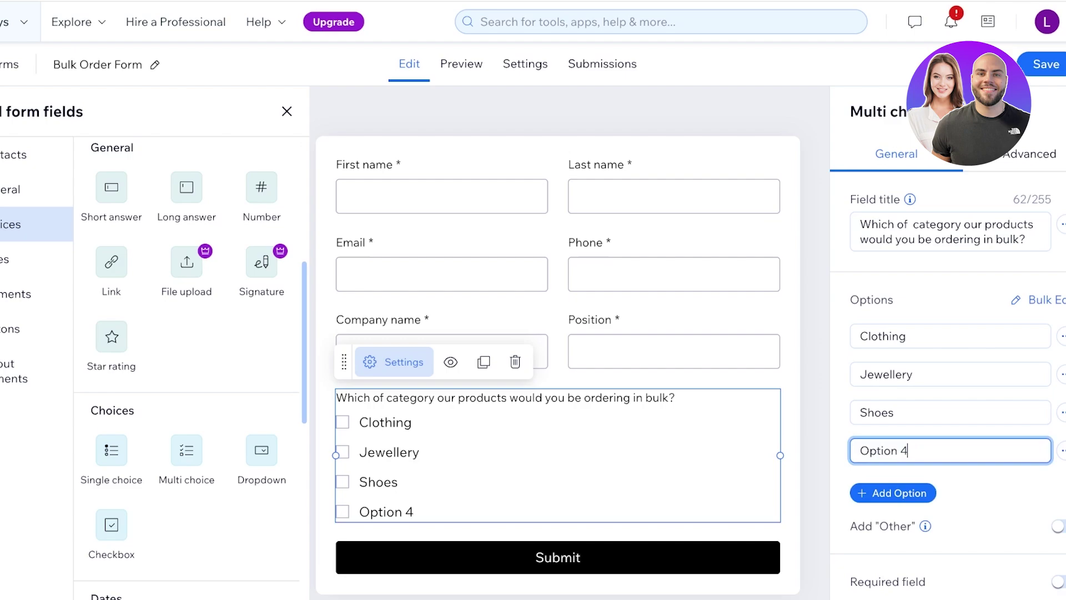
text(Other)
- Make the multi choice field required and display its options in three columns after trying two columns
scroll(949, 361, down, 3)
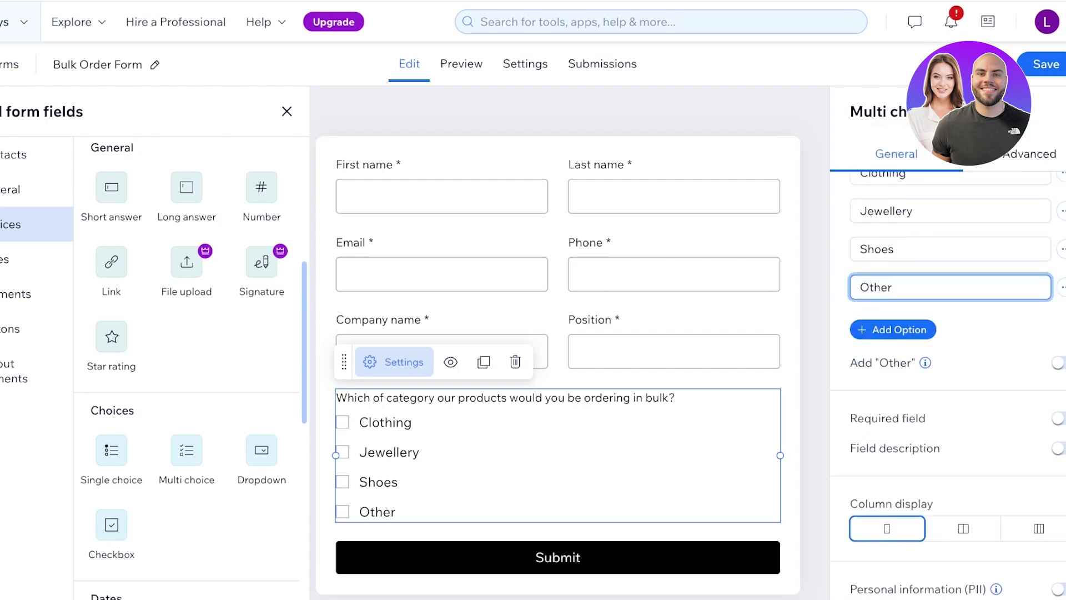
click(1058, 418)
scroll(963, 522, down, 1)
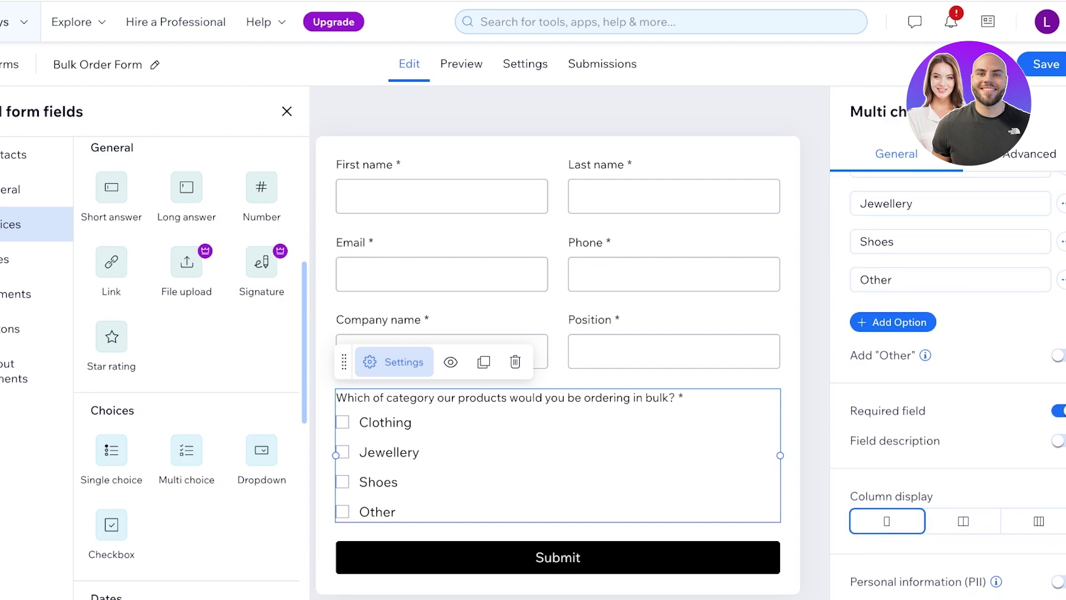
click(963, 522)
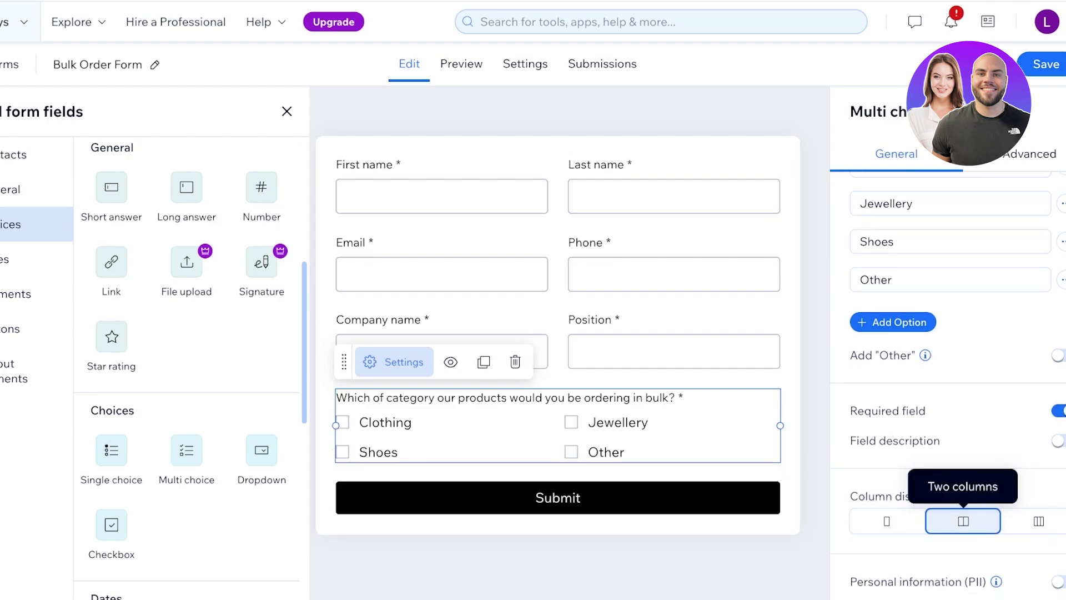
click(1039, 521)
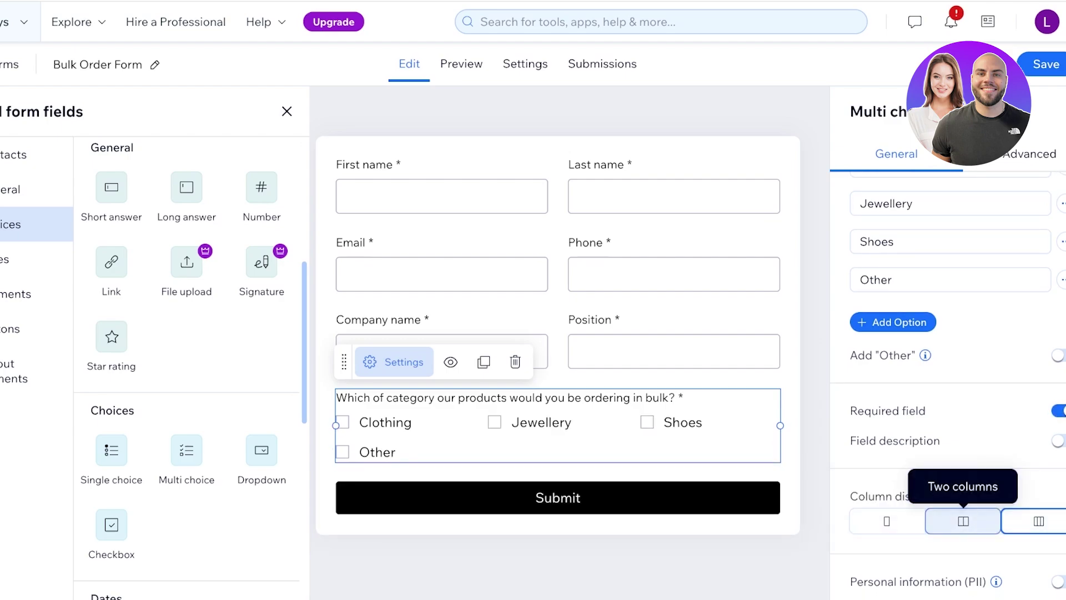
- Display the multi choice field's options in two columns and open the field's advanced settings
click(964, 522)
scroll(963, 499, up, 3)
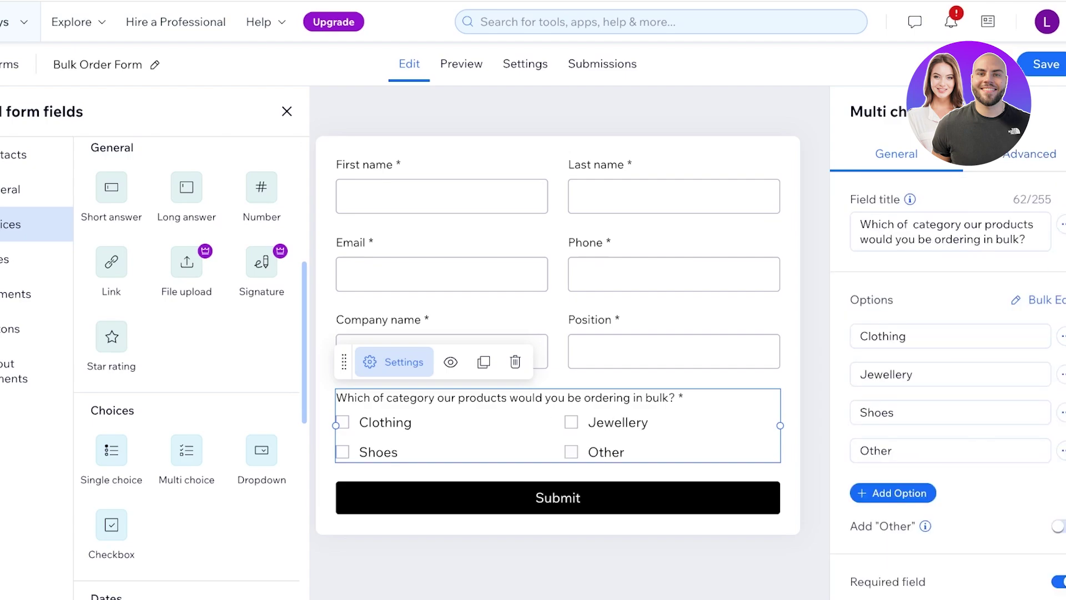
click(1030, 154)
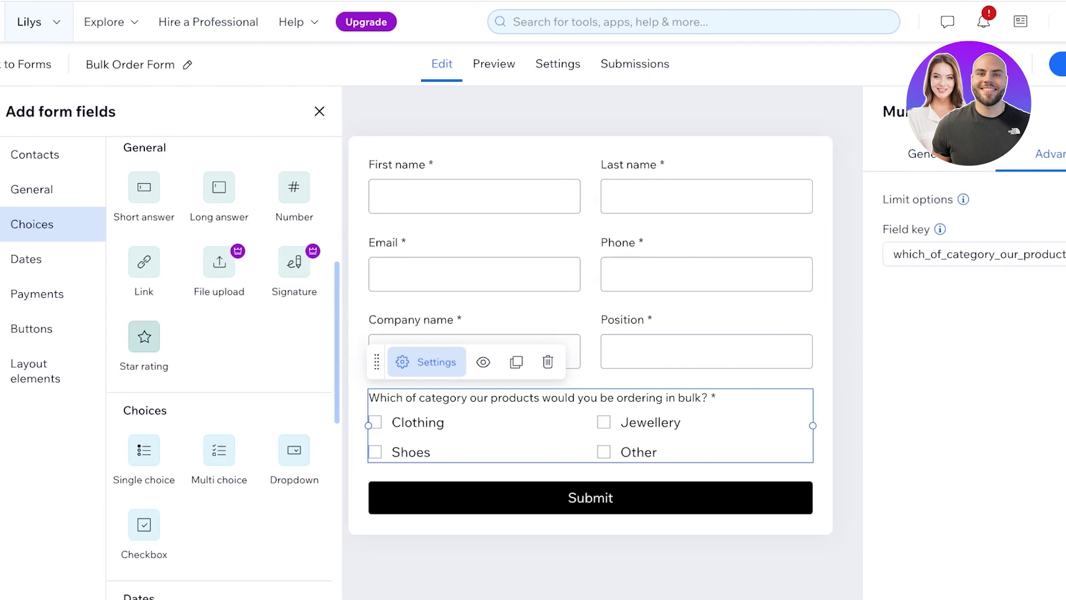
- Review the date and button form elements, the Bulk Order Form's general settings, its submissions and its preview
click(46, 259)
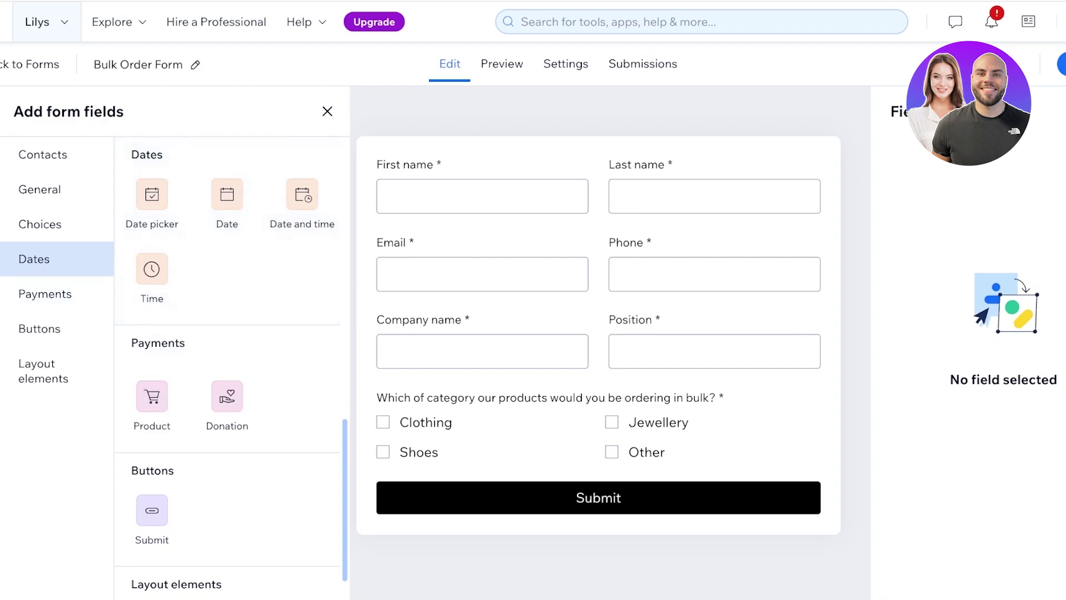
click(47, 329)
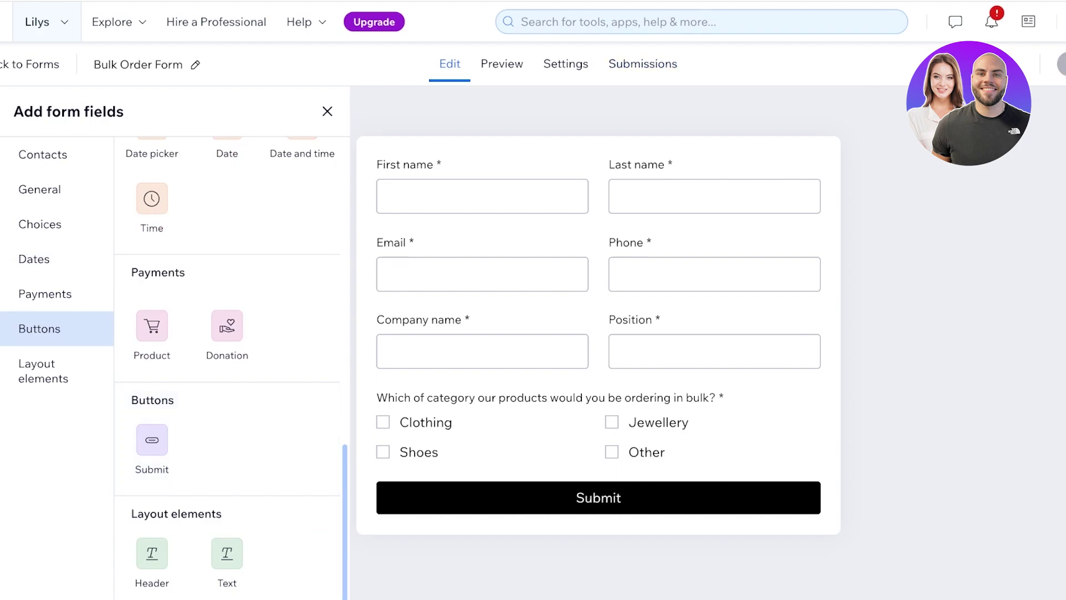
click(565, 64)
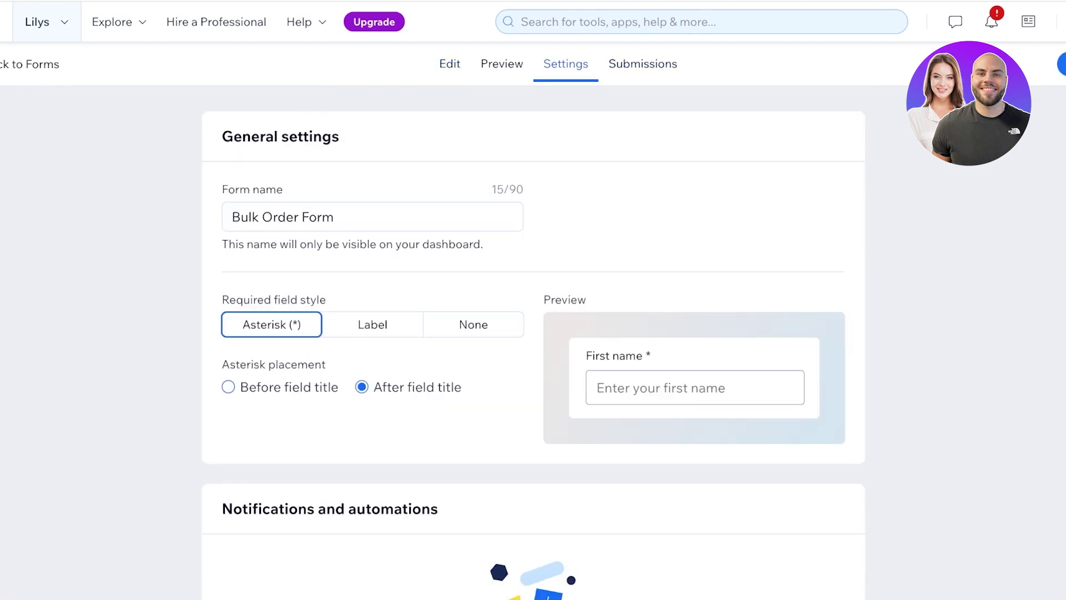
scroll(533, 344, down, 9)
scroll(533, 344, up, 9)
click(642, 64)
click(537, 64)
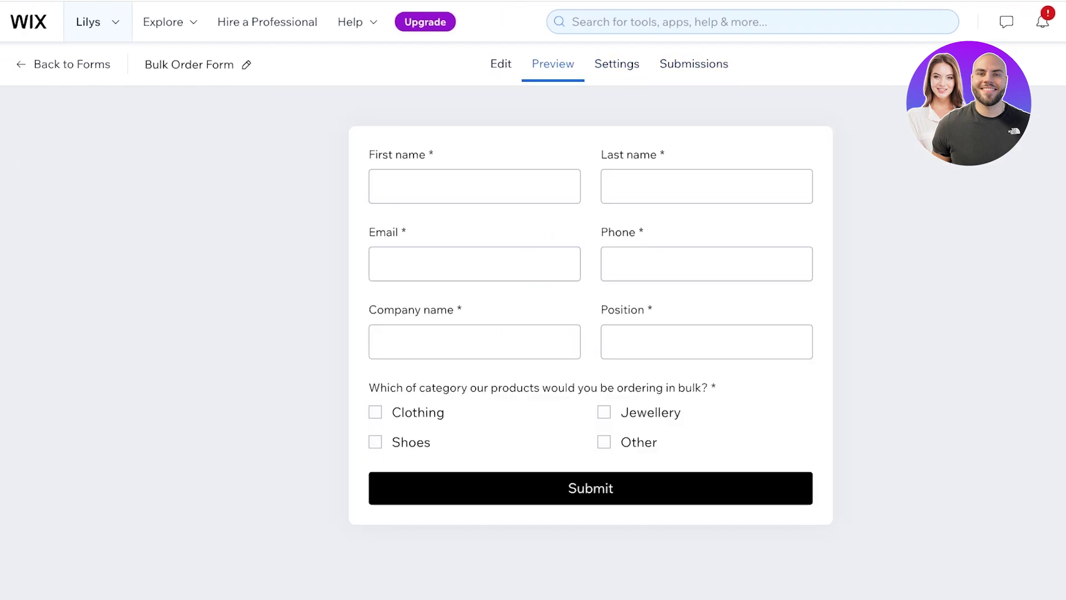
- Leave the form builder for the site editor and open the About Me page
click(64, 64)
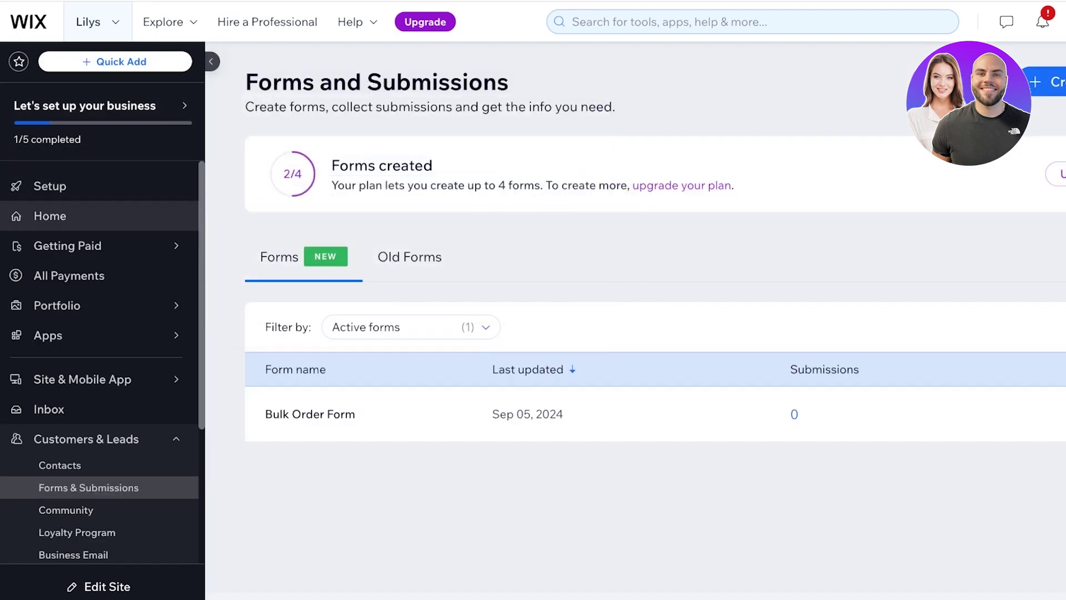
click(50, 216)
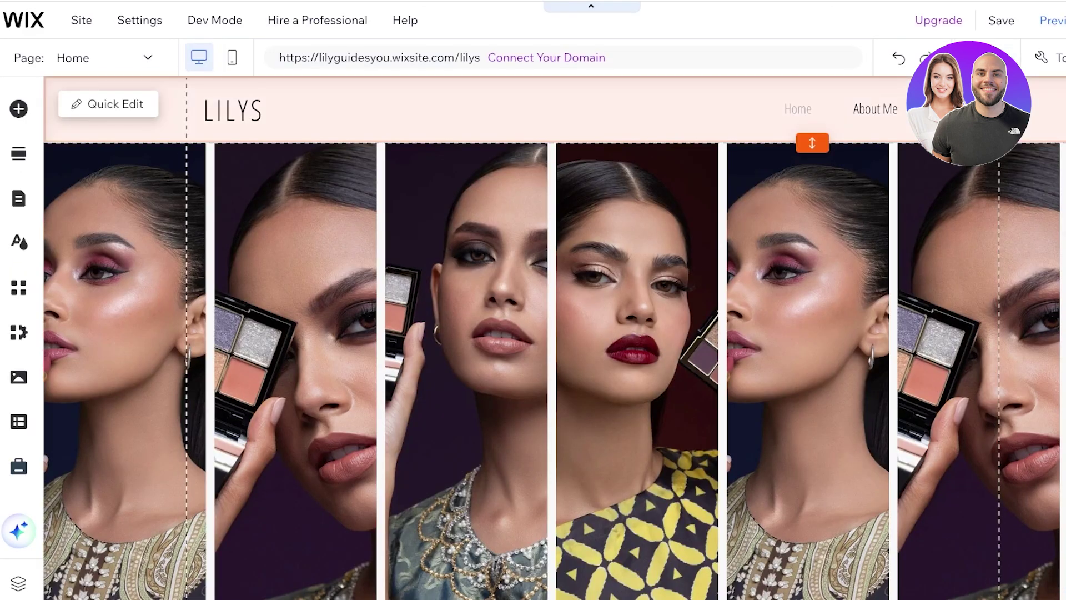
scroll(645, 495, down, 8)
scroll(555, 337, up, 8)
click(148, 57)
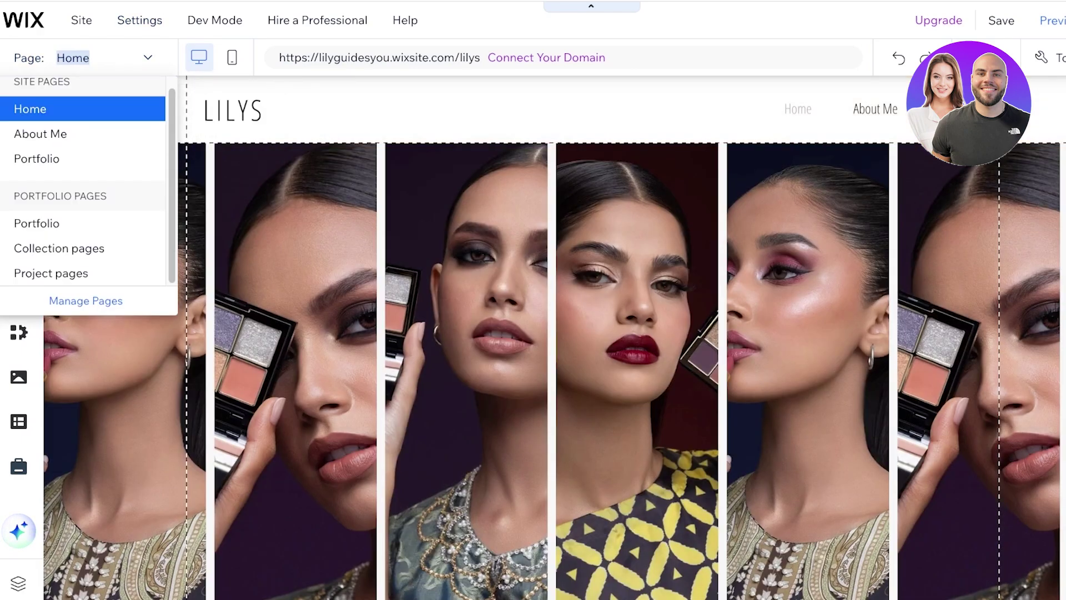
click(40, 133)
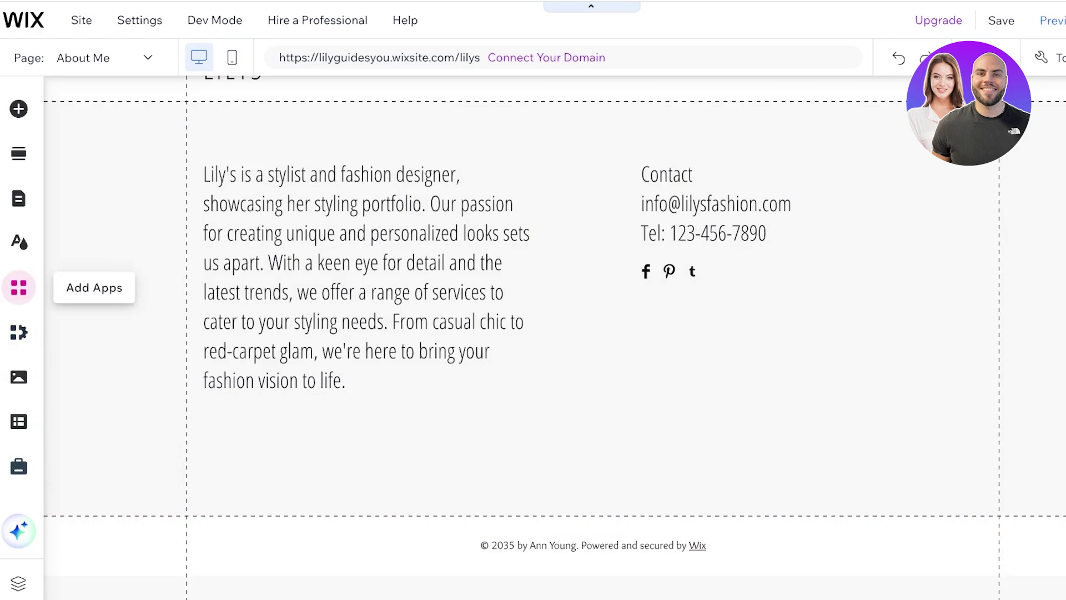
- Insert an existing-form element from the contact and forms elements on the About Me page
click(18, 287)
click(18, 332)
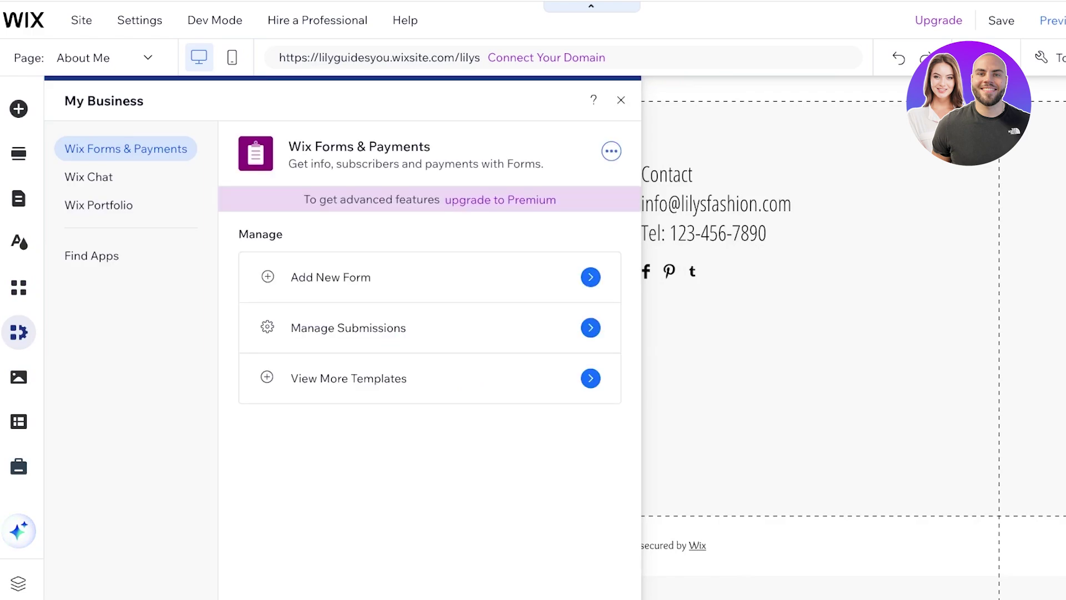
click(331, 277)
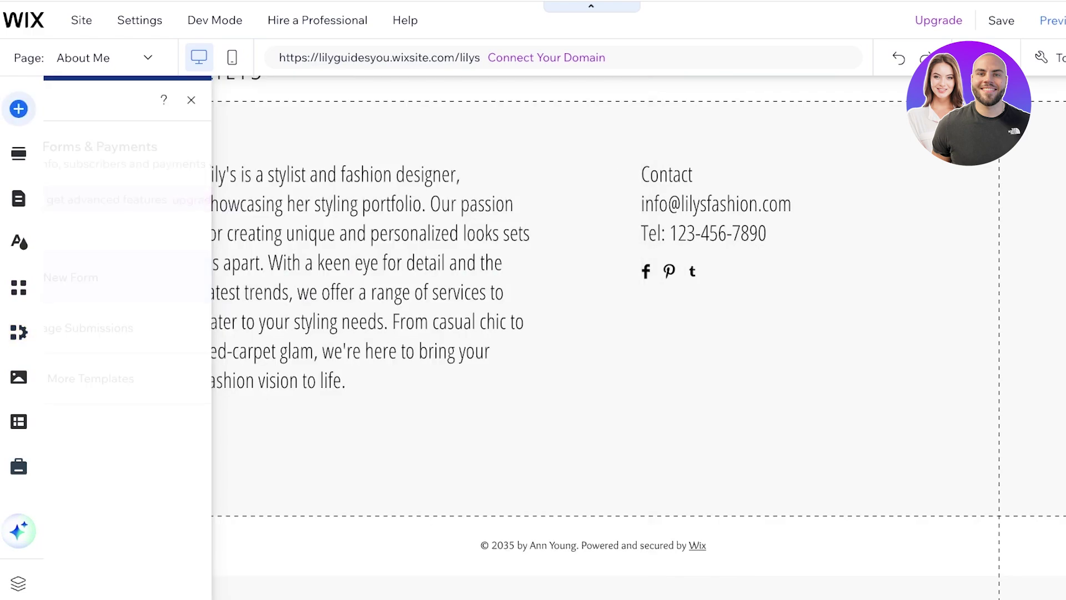
click(256, 182)
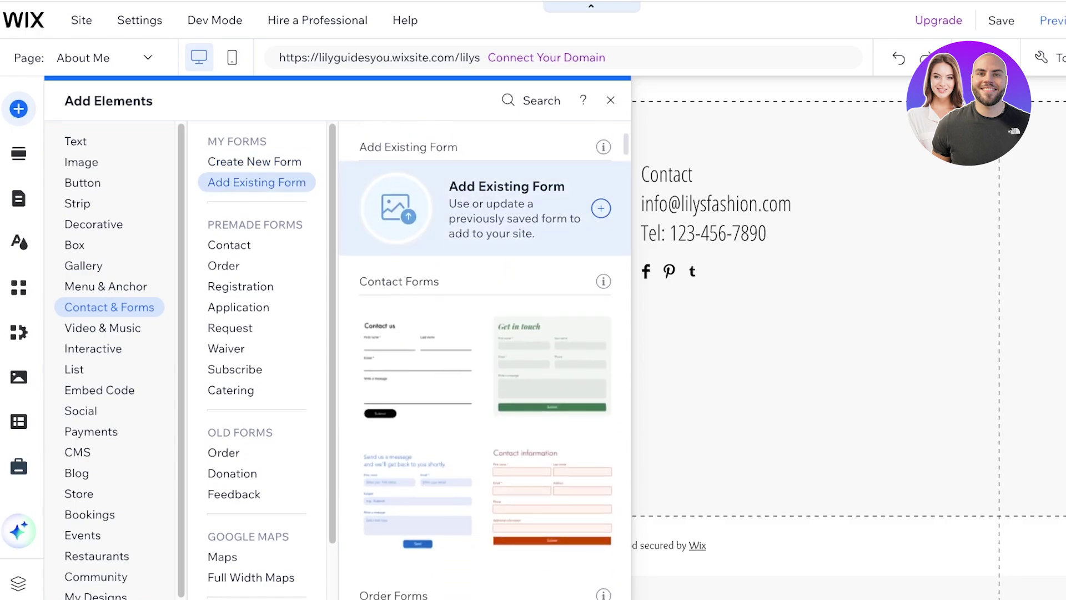
click(484, 209)
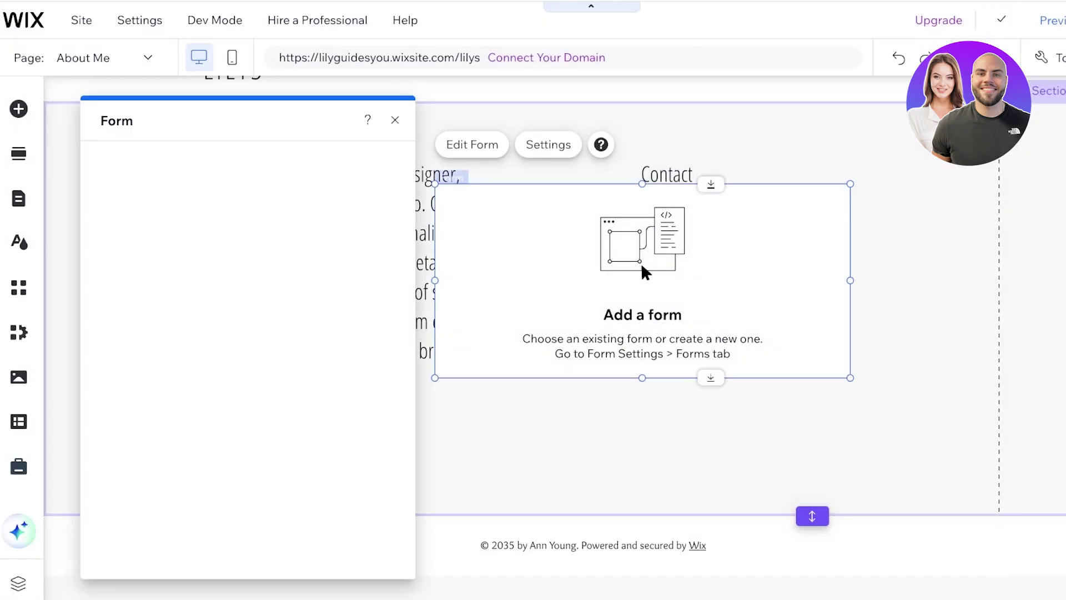
- Choose Bulk Order Form for the new form element and move the element below the contact details
click(202, 237)
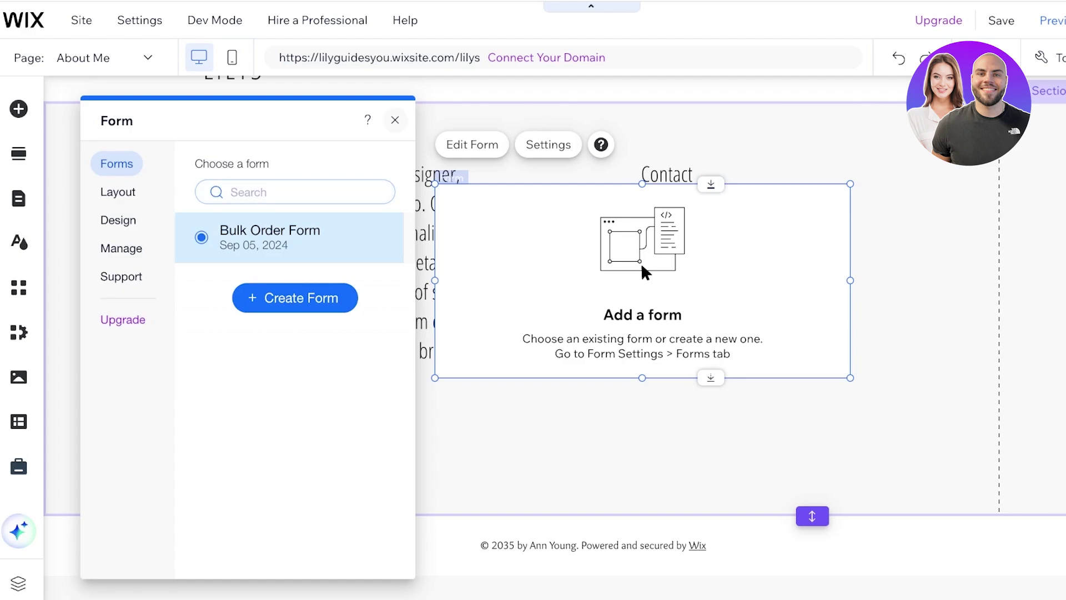
click(640, 262)
drag(640, 262, 730, 400)
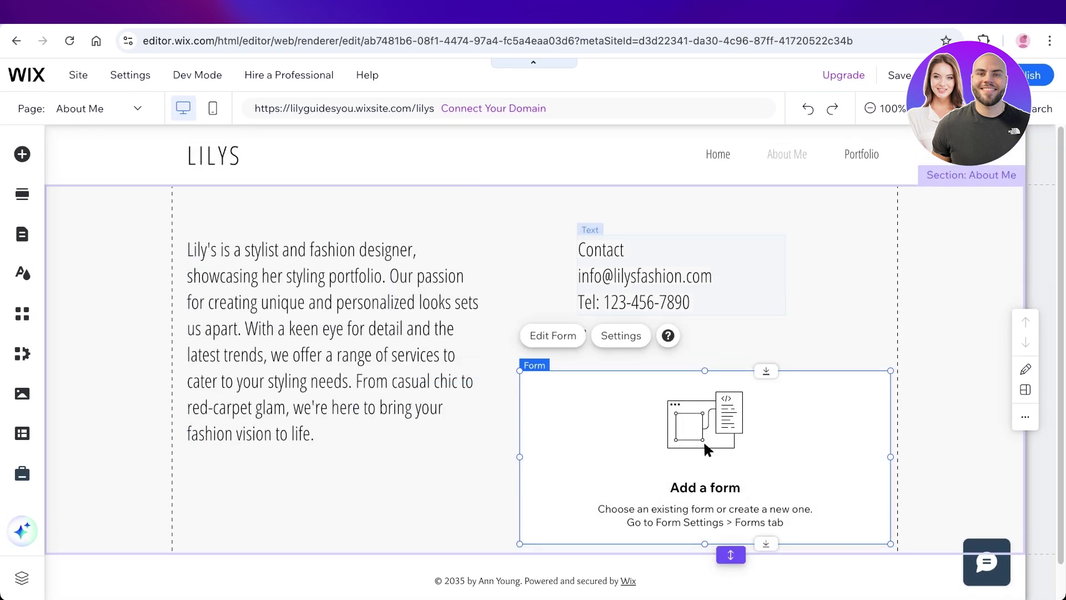